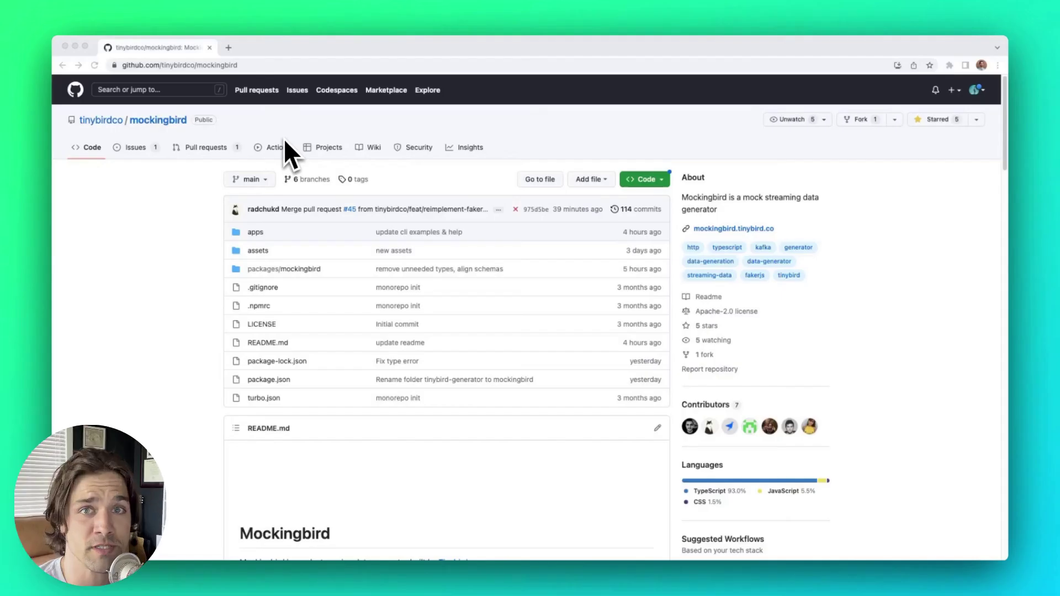
Read through the tinybirdco/mockingbird README, then switch to the desktop with the Mockingbird site.
{"action": "scroll", "coordinate": [288, 231], "scroll_direction": "down", "scroll_amount": 3}
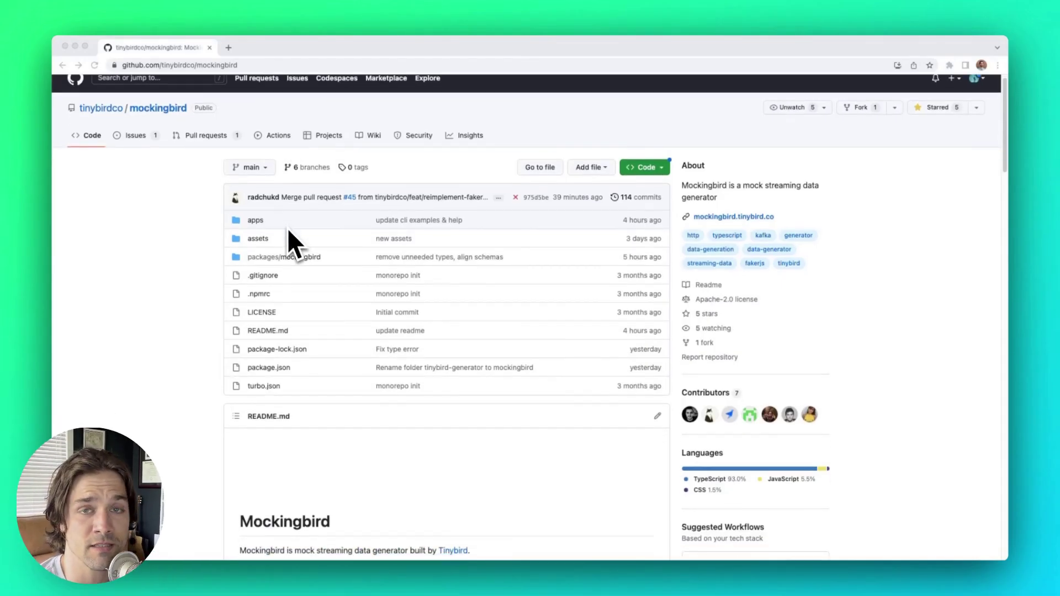
{"action": "scroll", "coordinate": [288, 232], "scroll_direction": "down", "scroll_amount": 6}
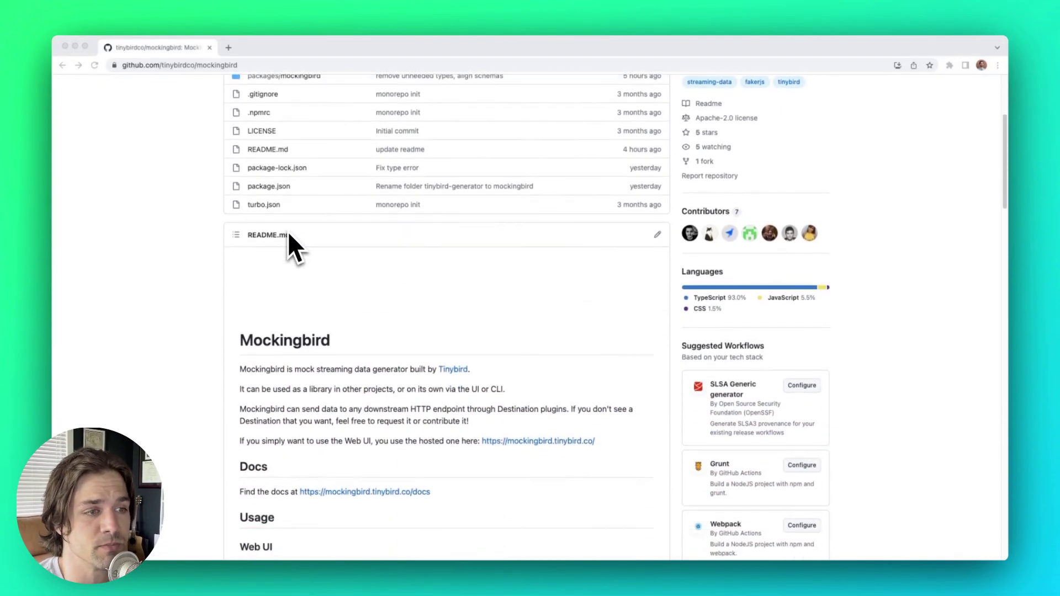
{"action": "scroll", "coordinate": [288, 232], "scroll_direction": "down", "scroll_amount": 7}
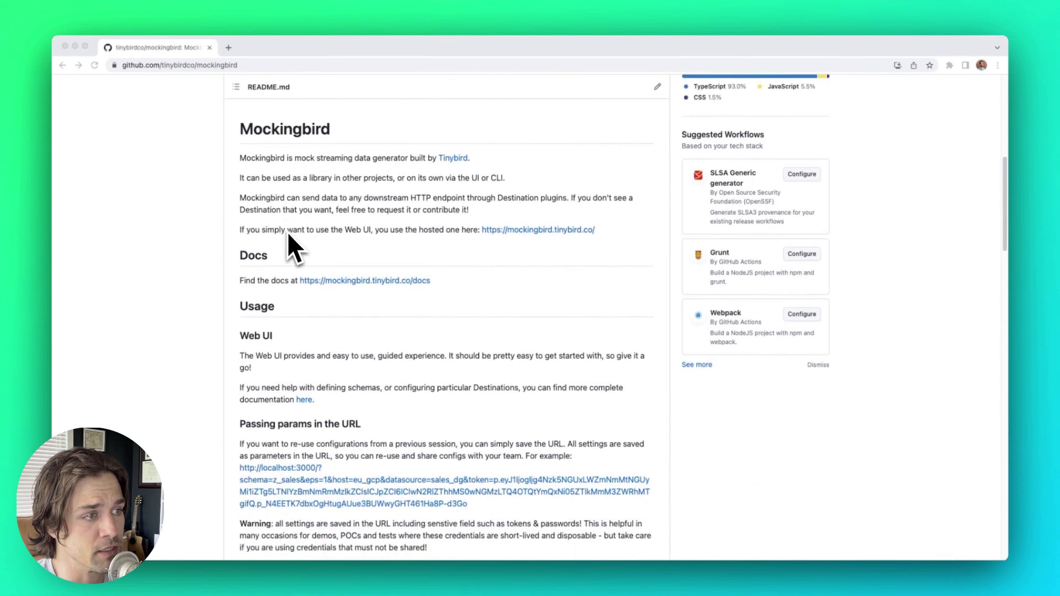
{"action": "scroll", "coordinate": [288, 234], "scroll_direction": "up", "scroll_amount": 11}
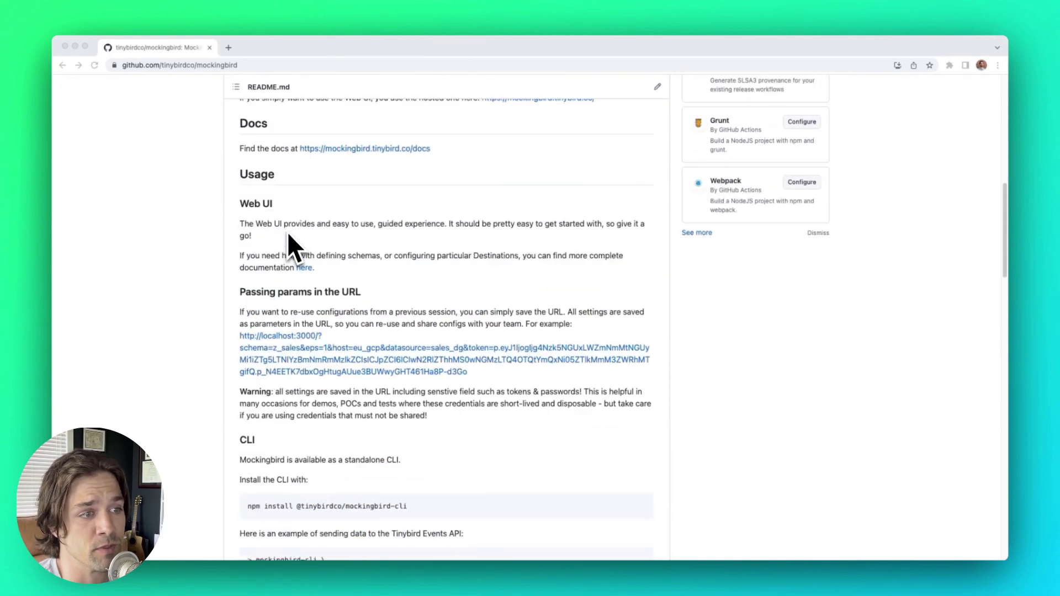
{"action": "scroll", "coordinate": [288, 235], "scroll_direction": "up", "scroll_amount": 5}
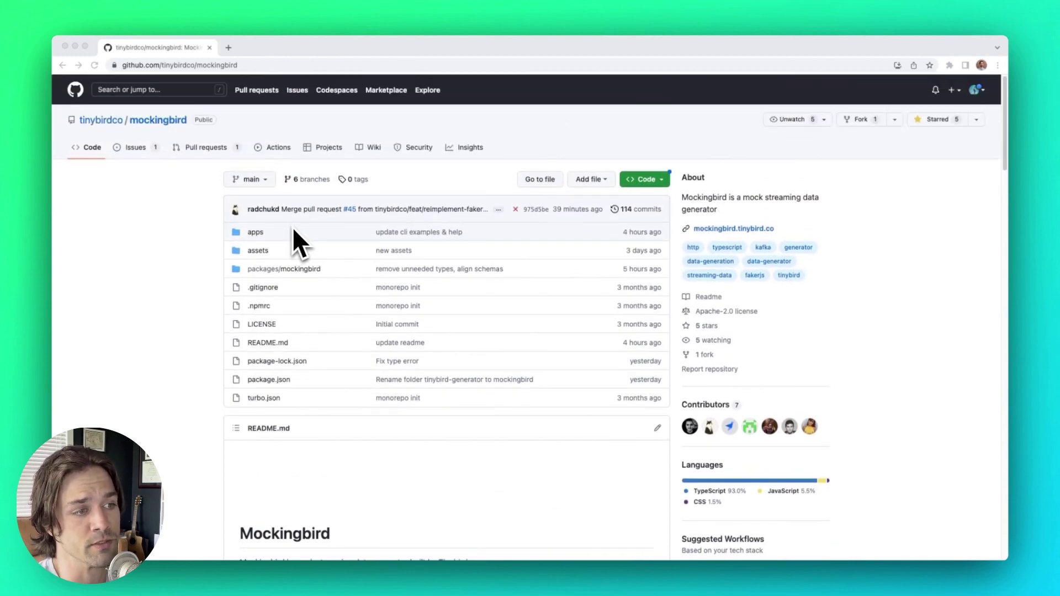
{"action": "key", "text": "ctrl+Right"}
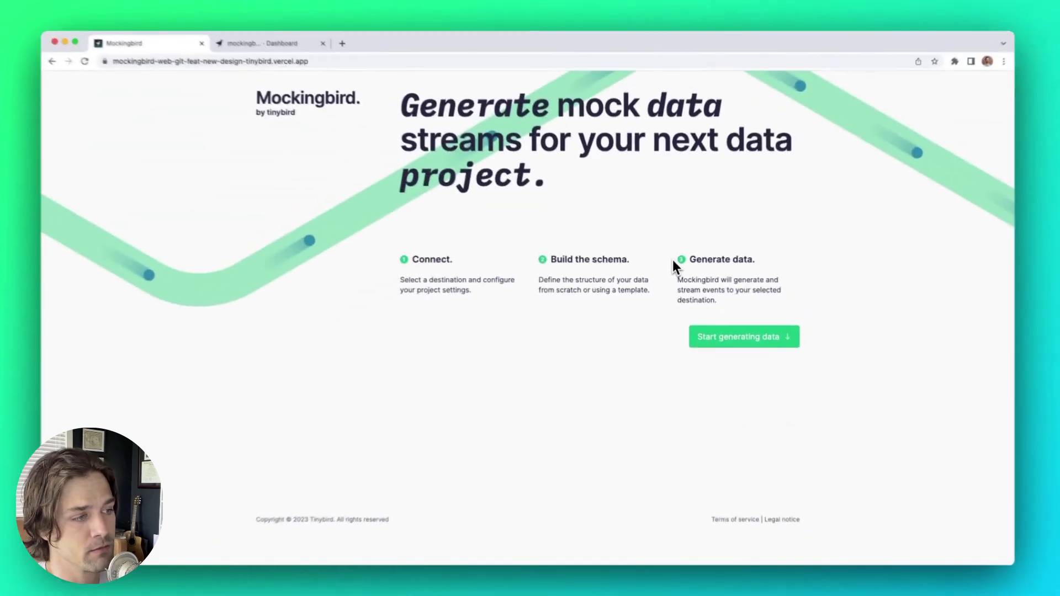
Start generating data to reach the Settings form with Tinybird Events API as destination.
{"action": "left_click", "coordinate": [740, 343]}
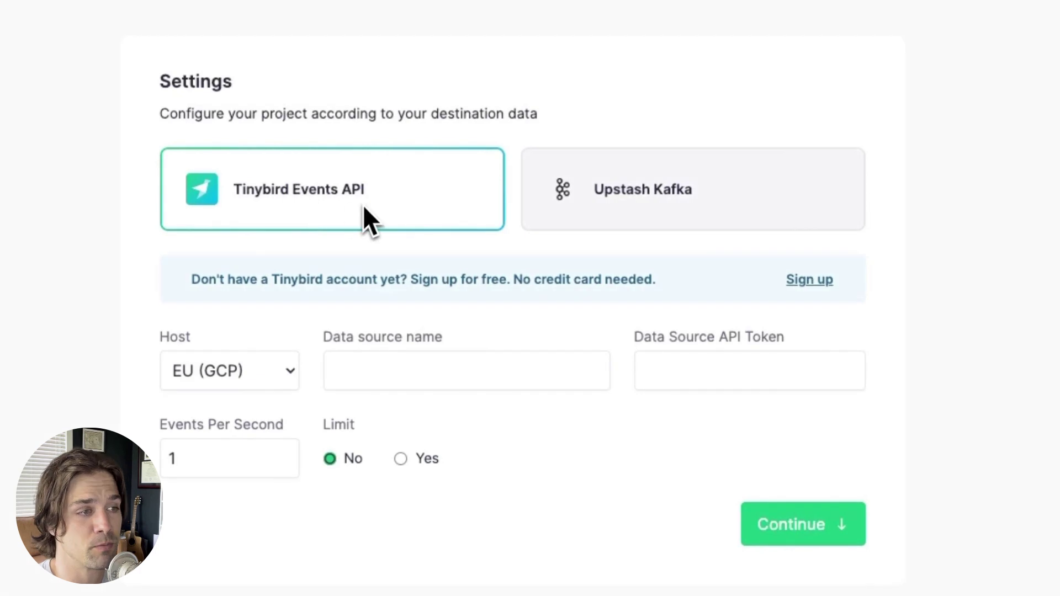
{"action": "left_click", "coordinate": [557, 186]}
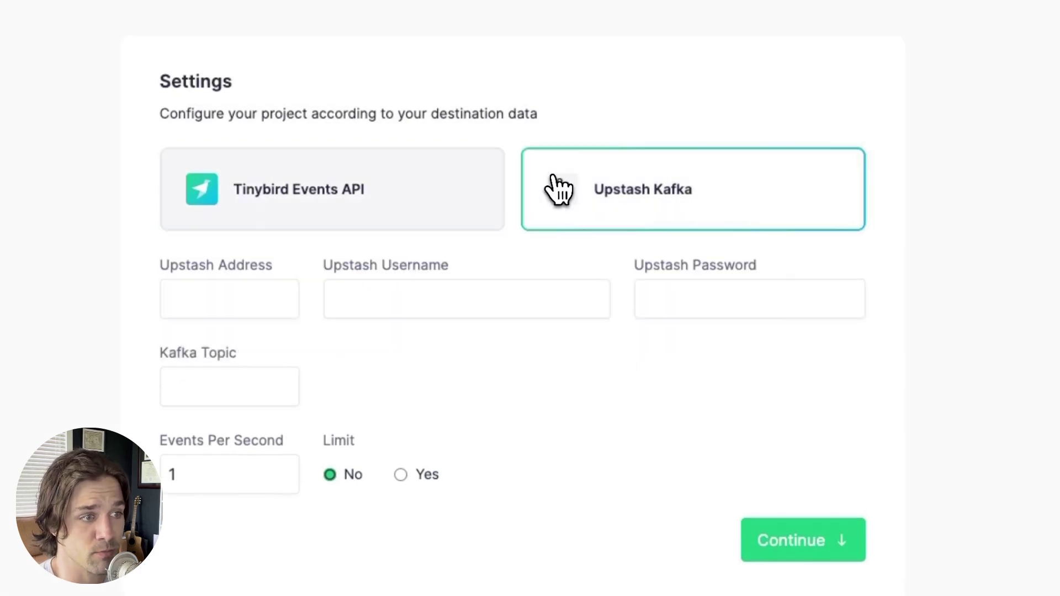
{"action": "left_click", "coordinate": [293, 189]}
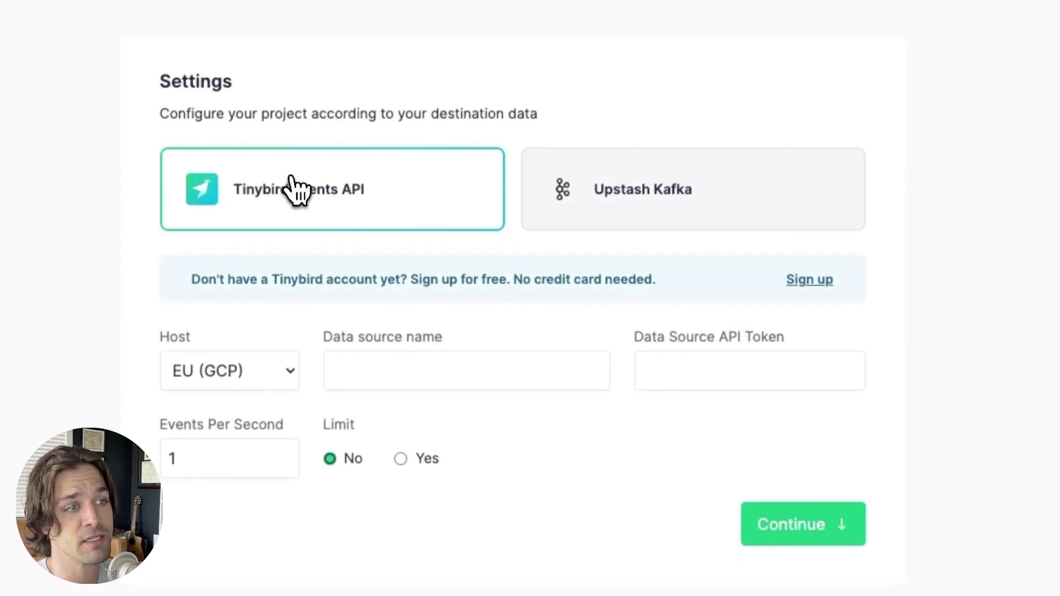
Set the Tinybird host region to US (GCP).
{"action": "scroll", "coordinate": [155, 232], "scroll_direction": "down", "scroll_amount": 1}
{"action": "left_click", "coordinate": [221, 364]}
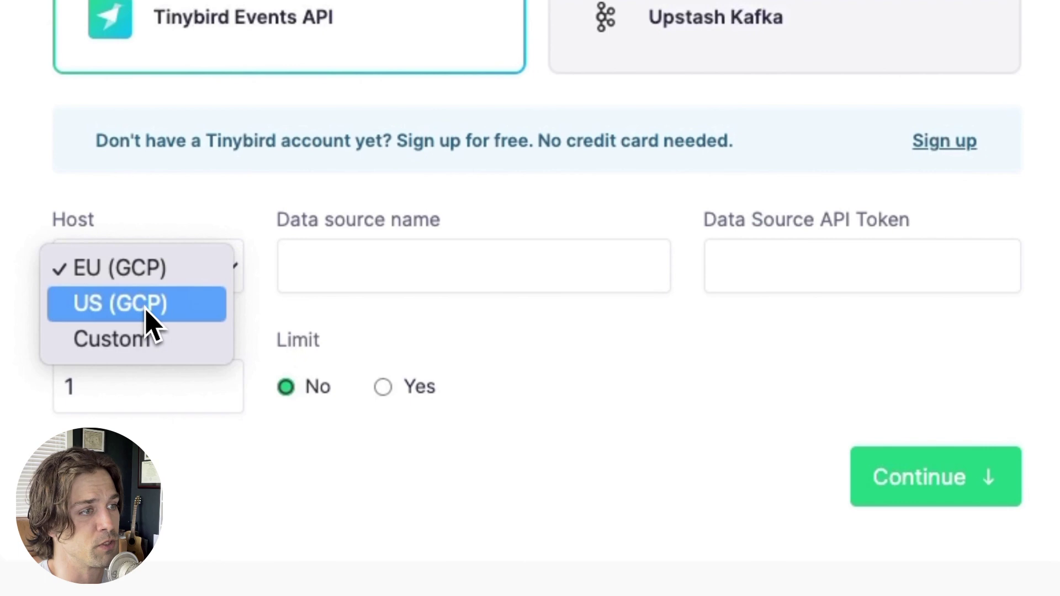
{"action": "left_click", "coordinate": [146, 304]}
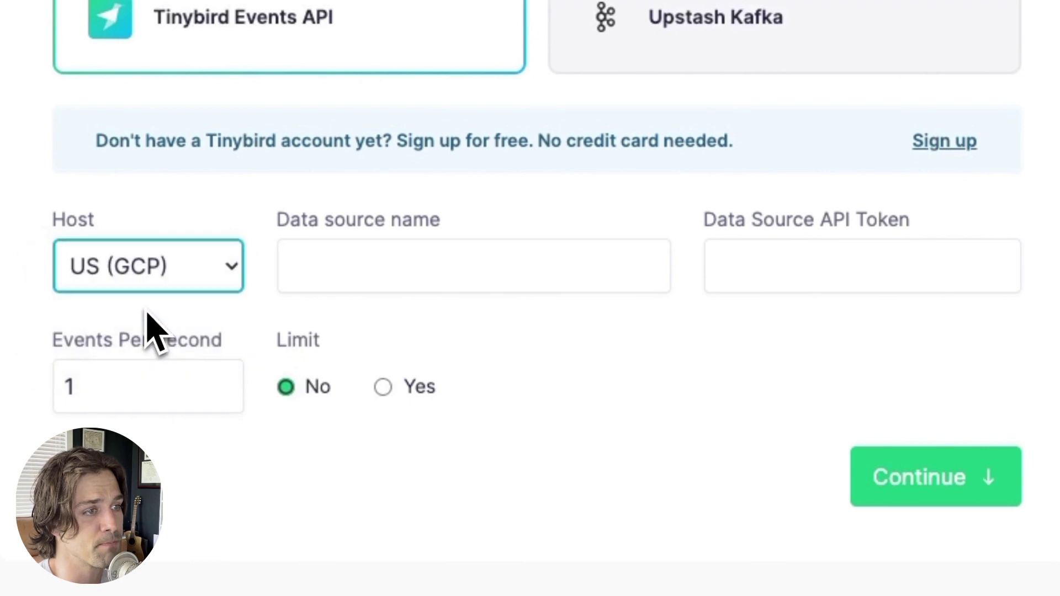
Enter mock_data as the data source name.
{"action": "left_click", "coordinate": [349, 271]}
{"action": "type", "text": "mock_data"}
{"action": "key", "text": "BackSpace"}
{"action": "key", "text": "BackSpace"}
{"action": "type", "text": "ata"}
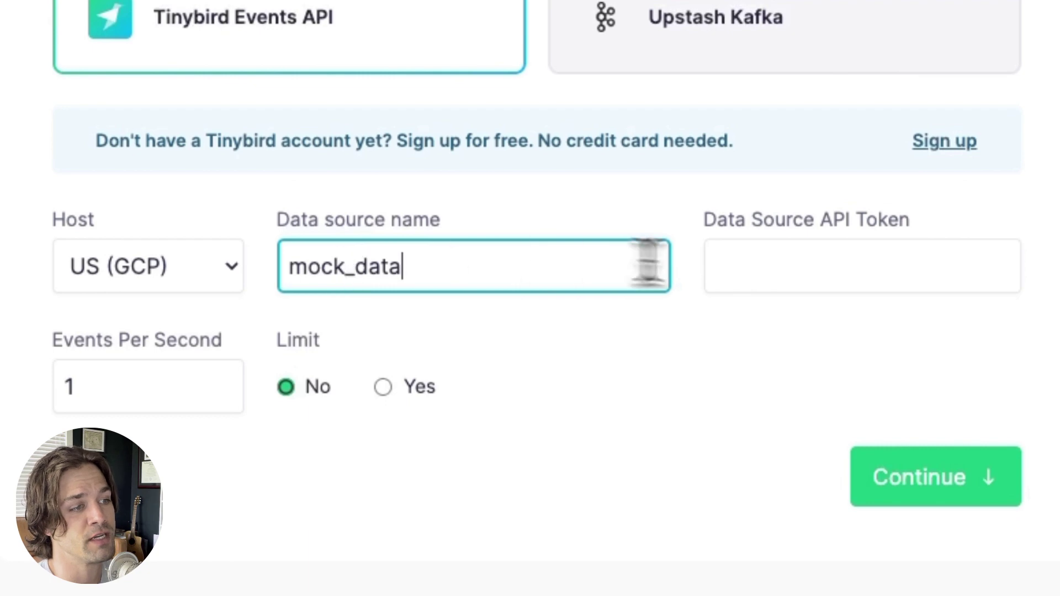
{"action": "left_click", "coordinate": [786, 268]}
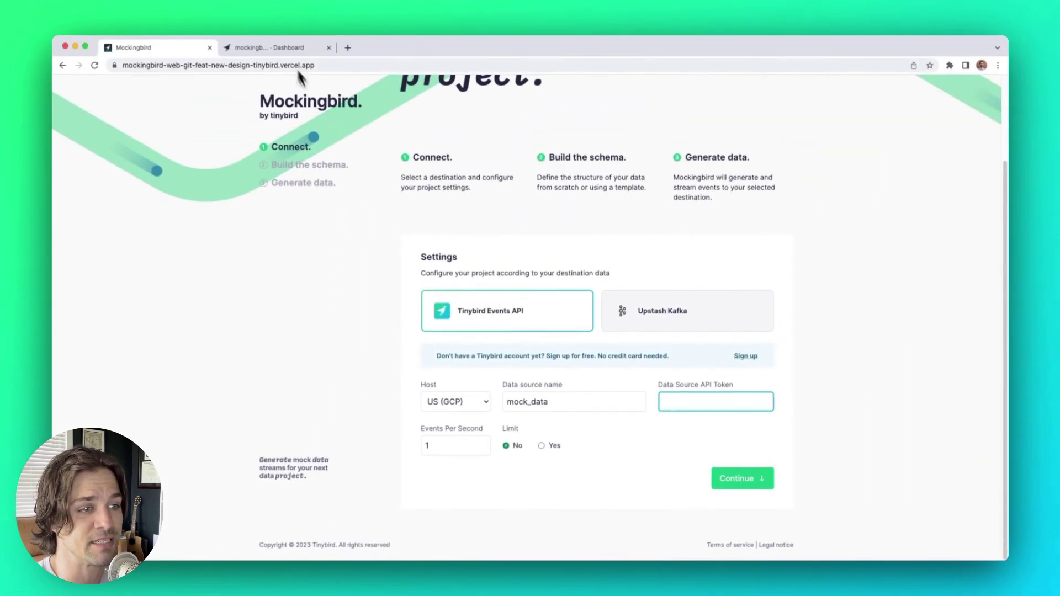
Copy the admin token from Tinybird's Auth tokens page and return to the Mockingbird API token field.
{"action": "left_click", "coordinate": [287, 46]}
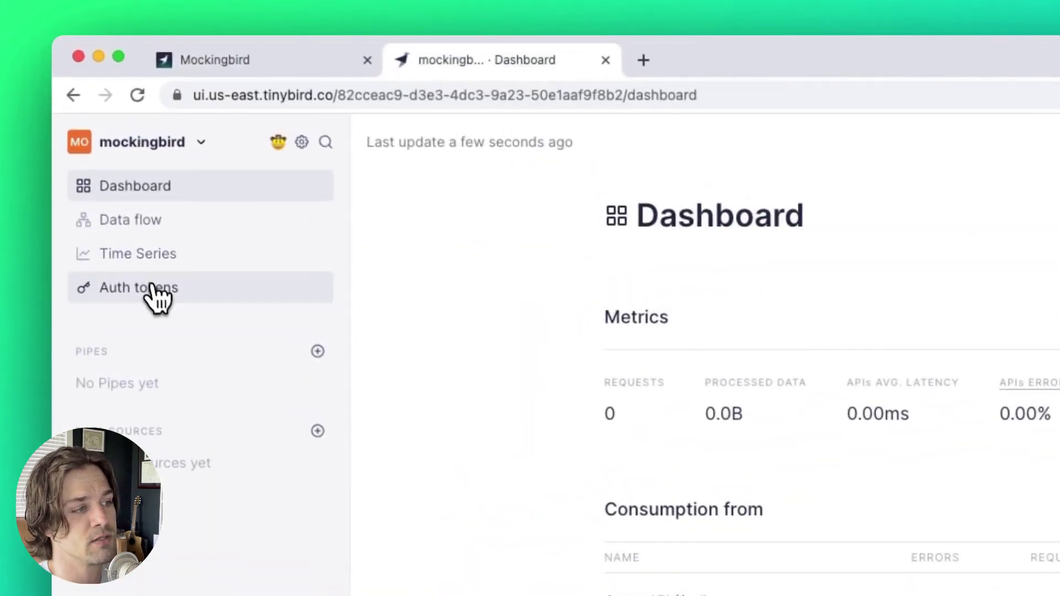
{"action": "left_click", "coordinate": [147, 280]}
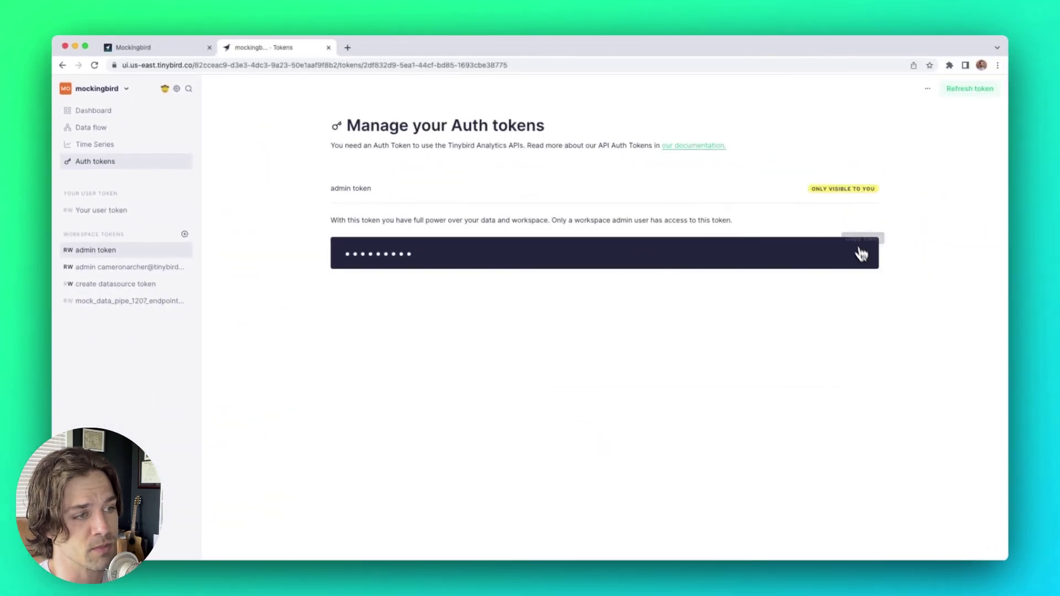
{"action": "left_click", "coordinate": [861, 255]}
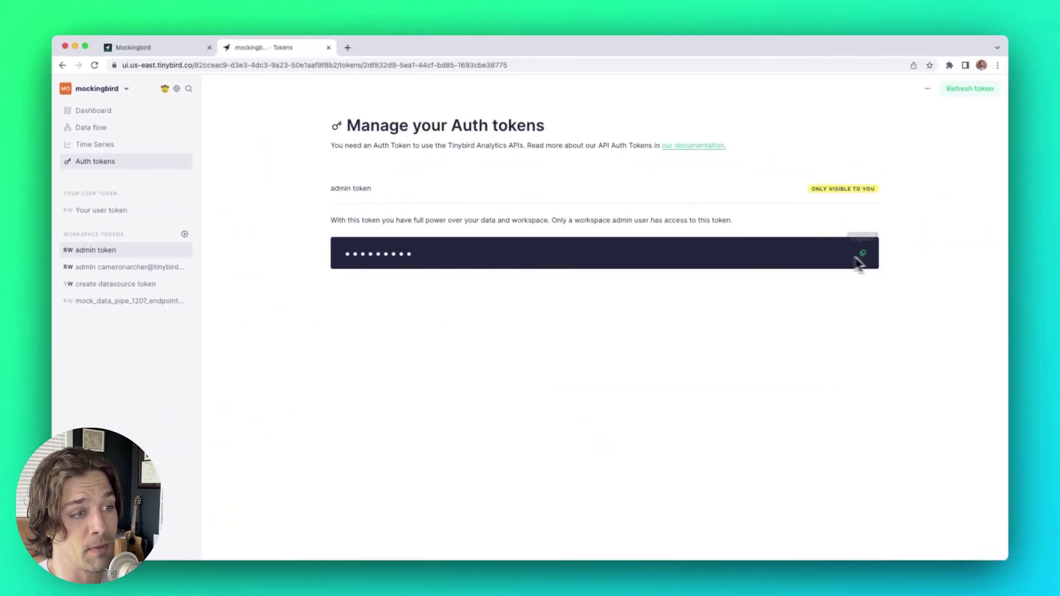
{"action": "left_click", "coordinate": [154, 47]}
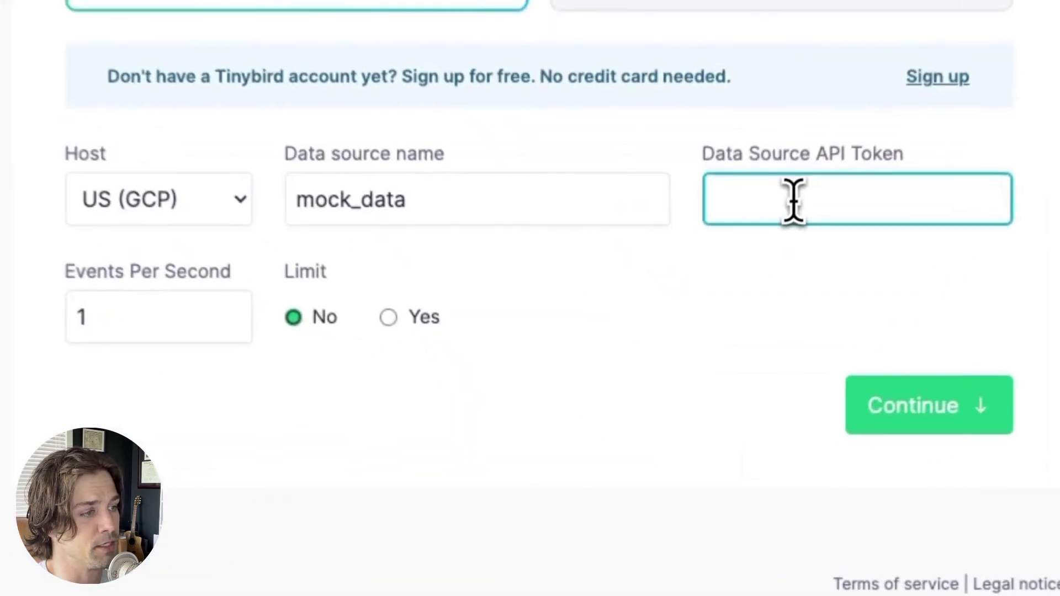
{"action": "left_click", "coordinate": [692, 403]}
Paste the admin token, set Events Per Second to 25, and continue to the Schema Designer.
{"action": "key", "text": "super+v"}
{"action": "left_click", "coordinate": [719, 341]}
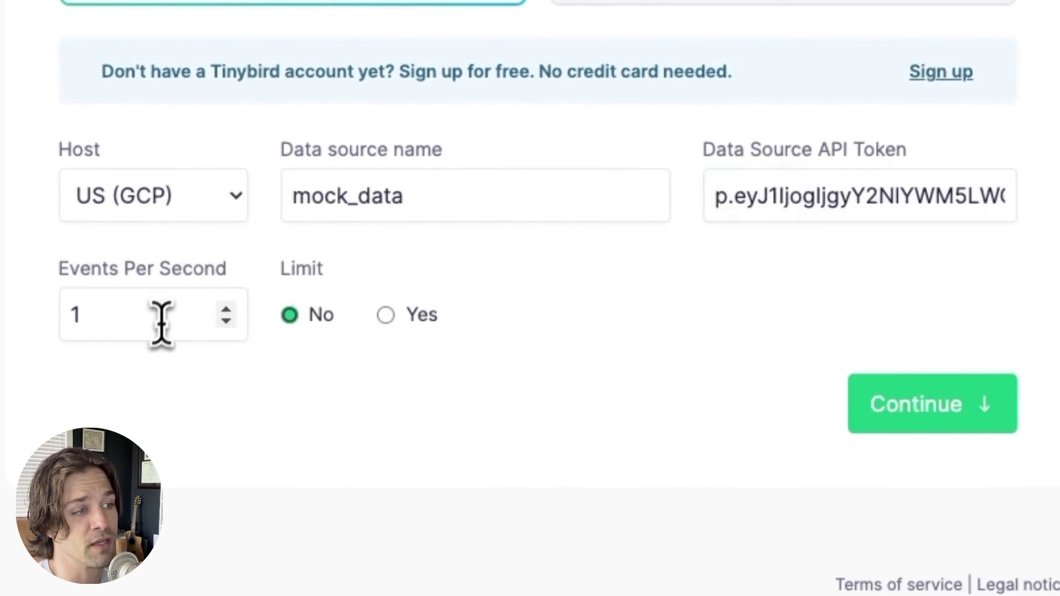
{"action": "left_click", "coordinate": [140, 313]}
{"action": "key", "text": "BackSpace"}
{"action": "type", "text": "25"}
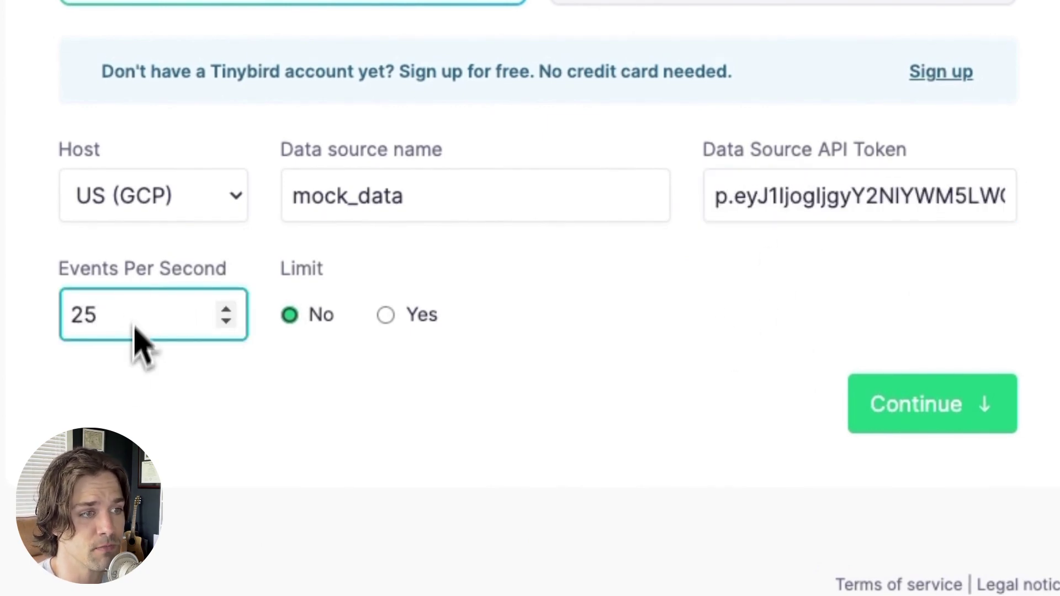
{"action": "left_click", "coordinate": [119, 405]}
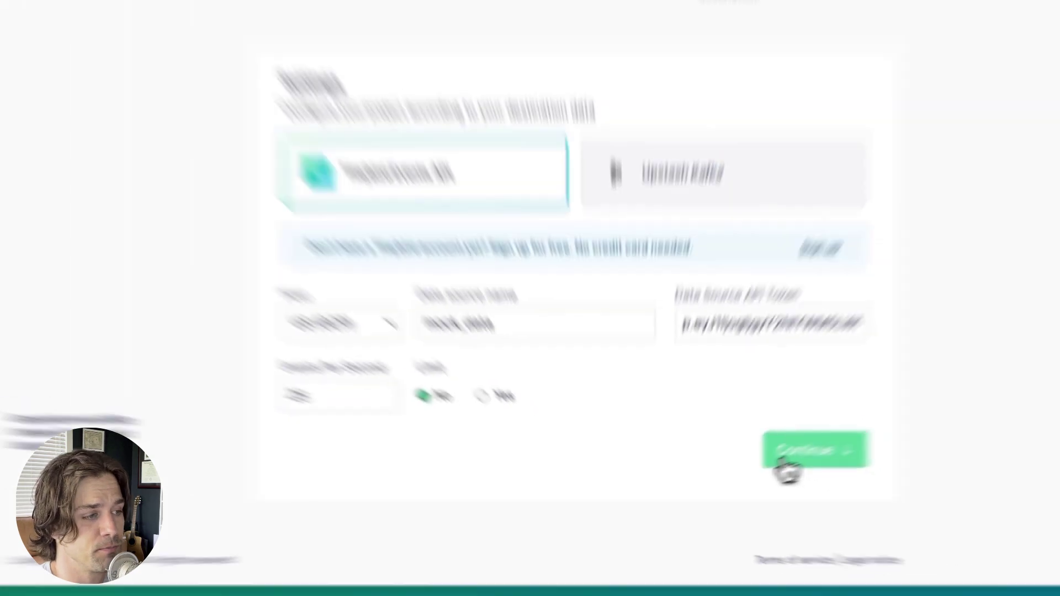
{"action": "left_click", "coordinate": [787, 467]}
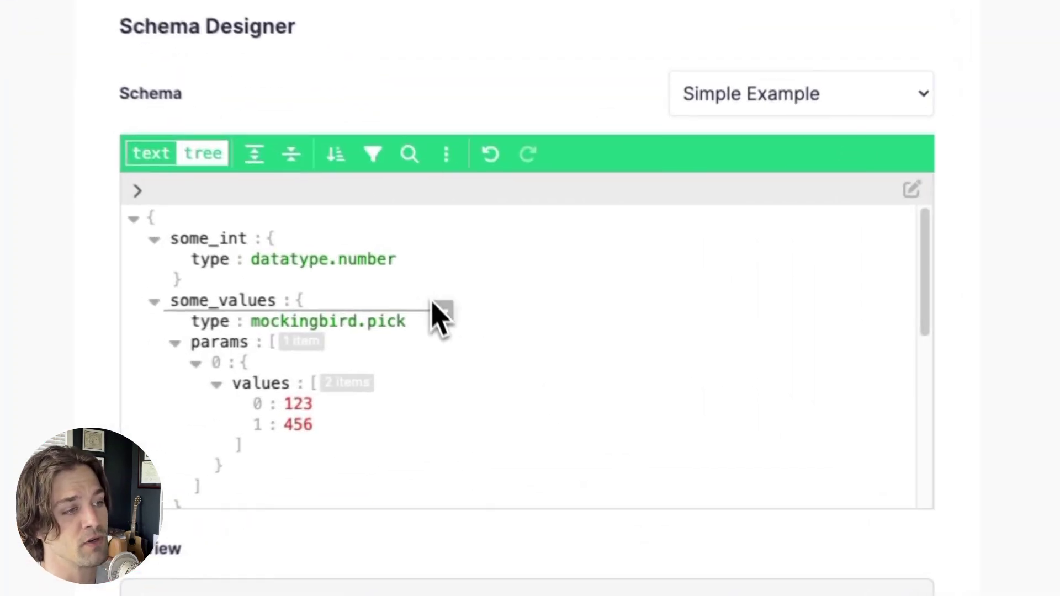
Collapse the schema fields, then expand some_values through params and item 0 to its values 123 and 456.
{"action": "left_click", "coordinate": [154, 239]}
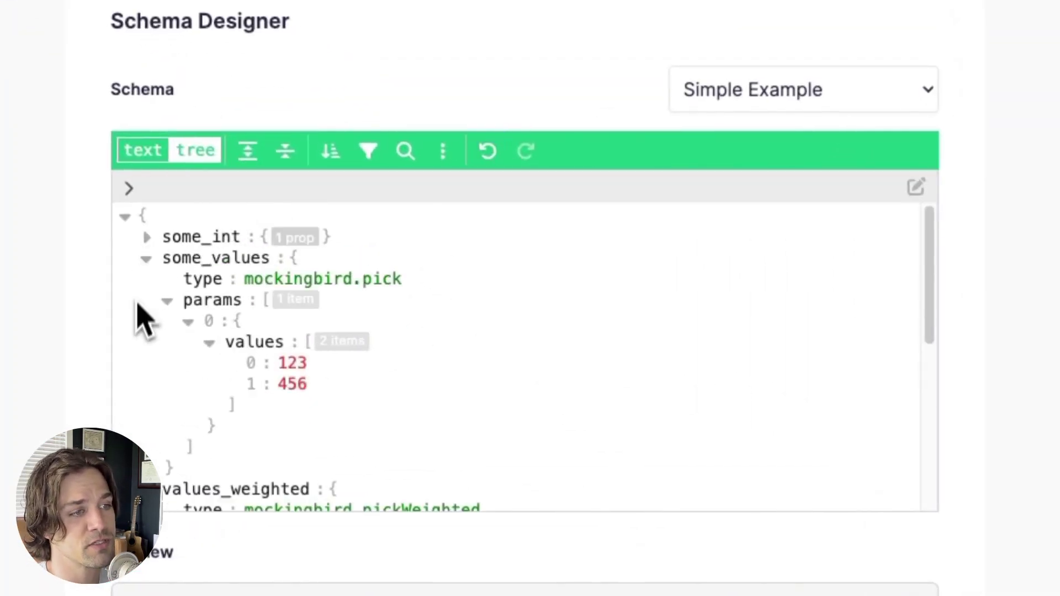
{"action": "left_click", "coordinate": [147, 258]}
{"action": "left_click", "coordinate": [149, 279]}
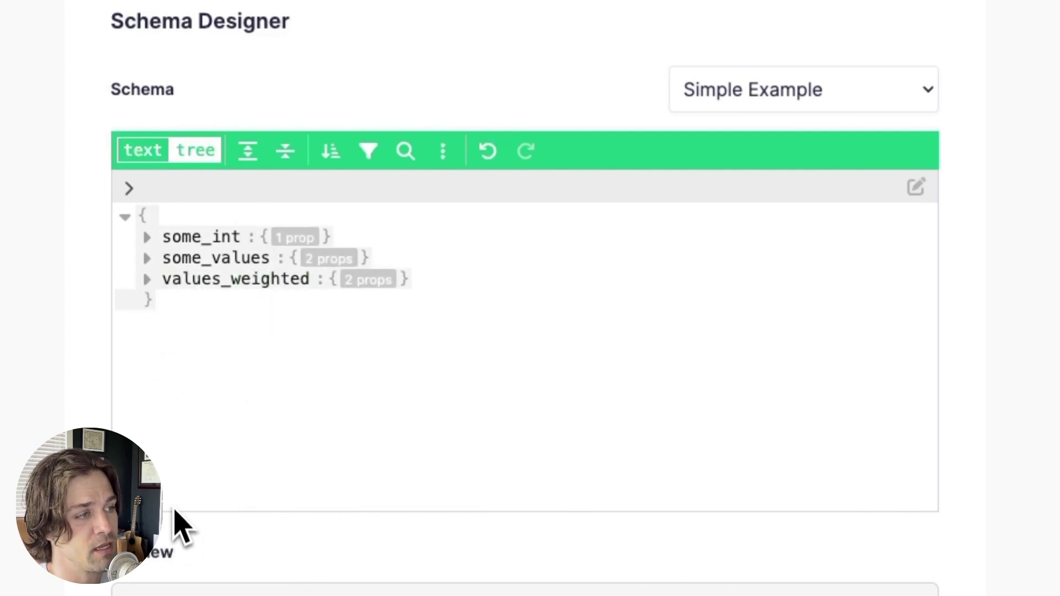
{"action": "left_click", "coordinate": [148, 237]}
{"action": "left_click", "coordinate": [148, 237]}
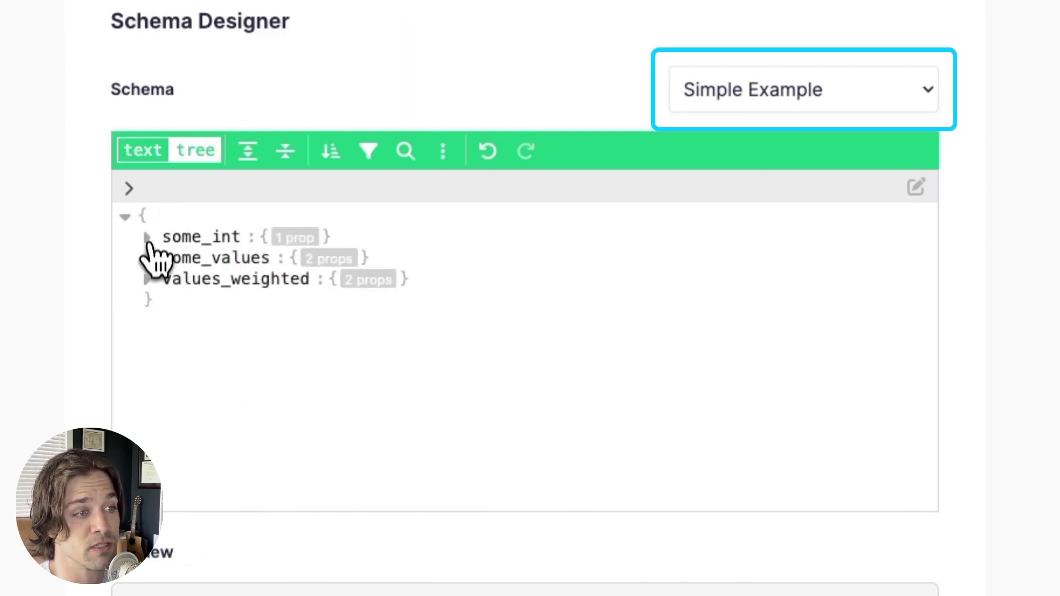
{"action": "left_click", "coordinate": [146, 258]}
{"action": "left_click", "coordinate": [167, 301]}
{"action": "left_click", "coordinate": [188, 321]}
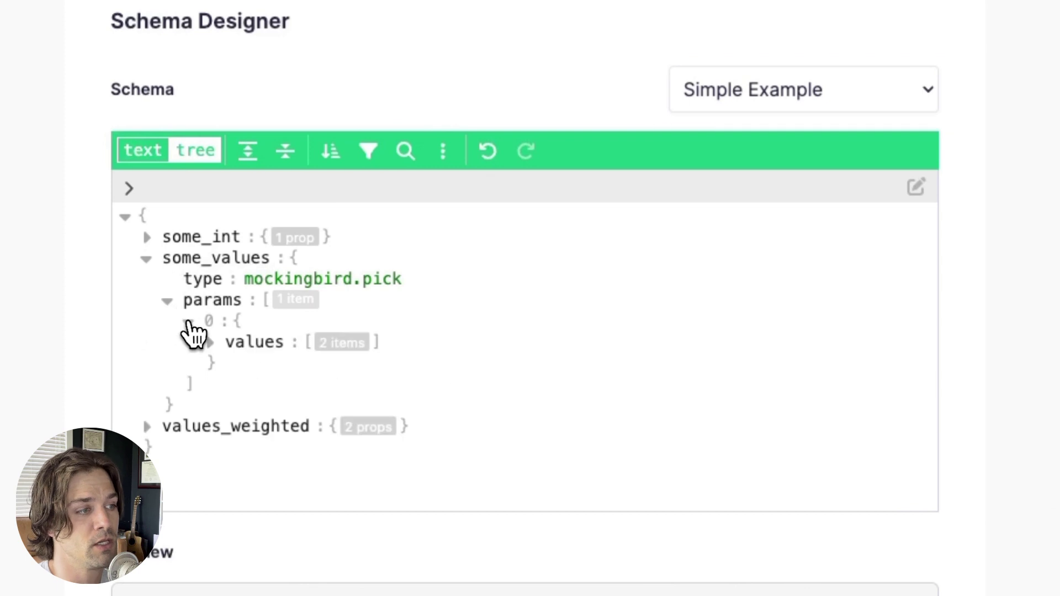
{"action": "left_click", "coordinate": [209, 343]}
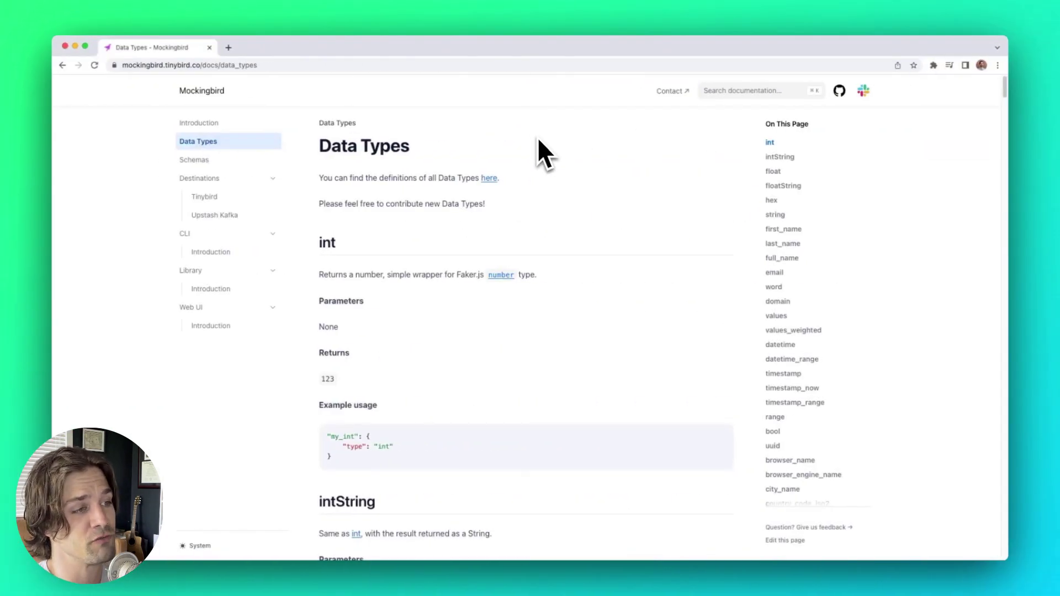
Scroll the docs' On This Page list of data types, from intString to browser_engine_name.
{"action": "scroll", "coordinate": [583, 157], "scroll_direction": "down", "scroll_amount": 5}
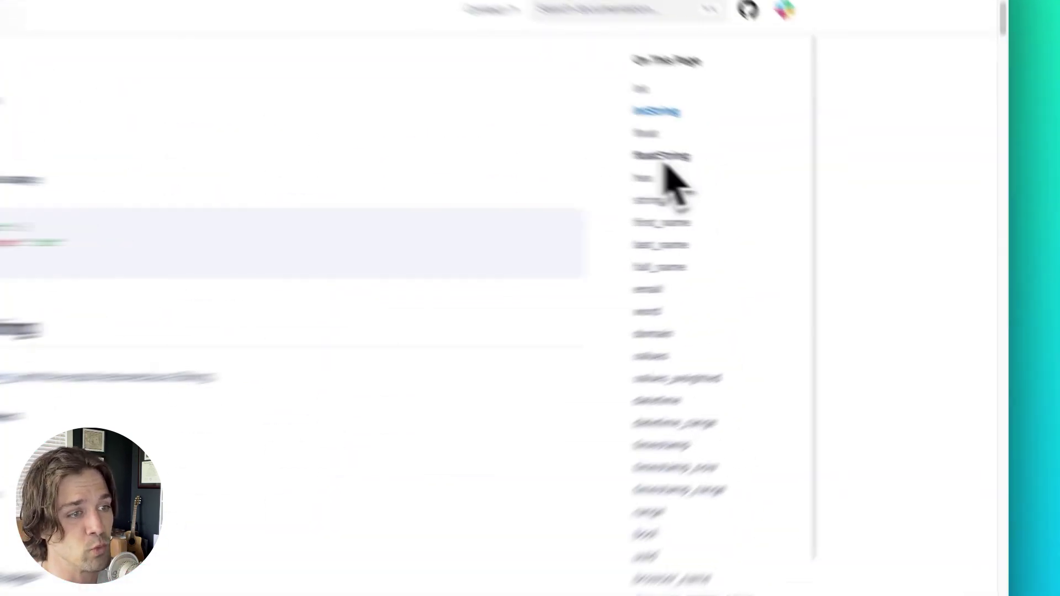
{"action": "scroll", "coordinate": [785, 202], "scroll_direction": "down", "scroll_amount": 3}
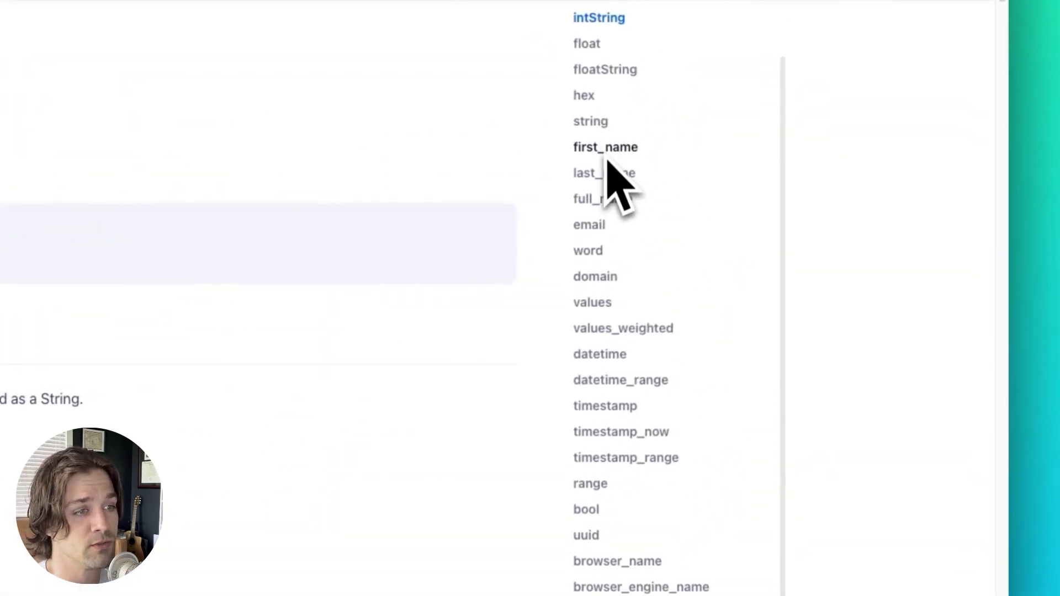
{"action": "scroll", "coordinate": [610, 182], "scroll_direction": "up", "scroll_amount": 4}
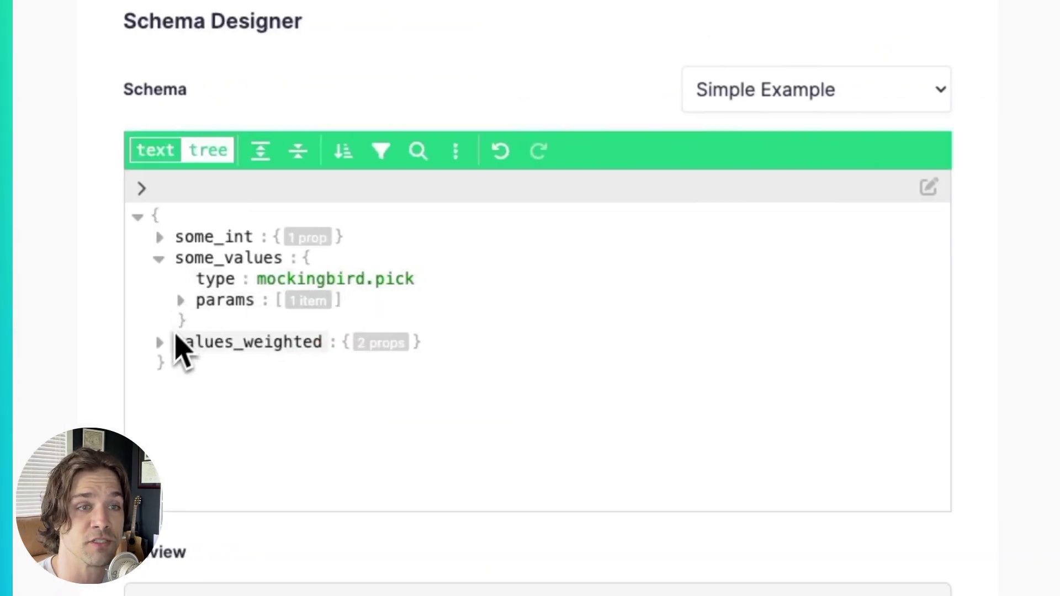
Expand values_weighted down to its values and its weights 90, 7 and 3.
{"action": "left_click", "coordinate": [147, 343]}
{"action": "left_click", "coordinate": [168, 384]}
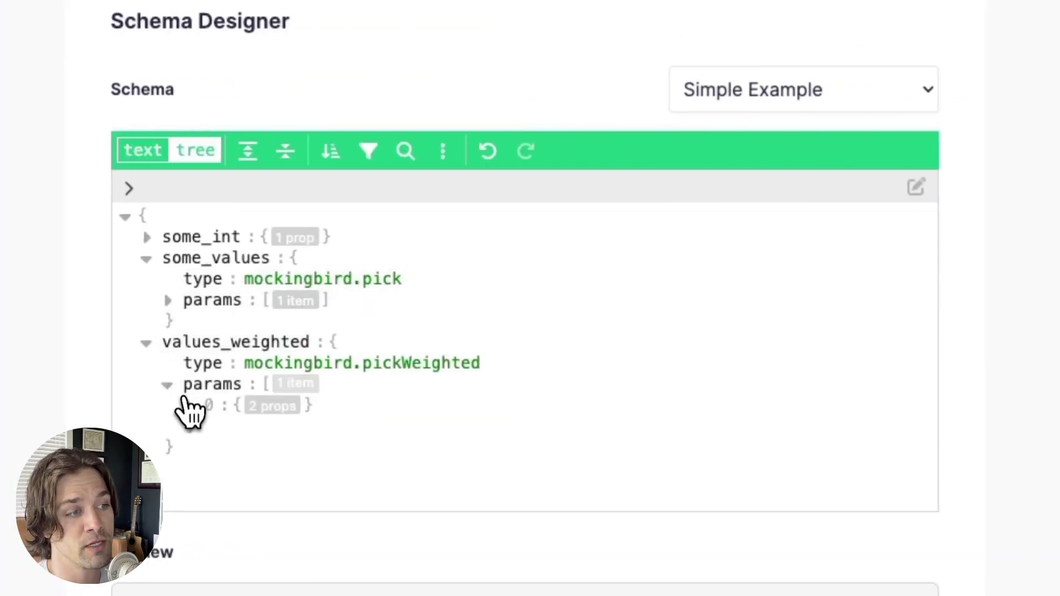
{"action": "left_click", "coordinate": [188, 406]}
{"action": "left_click", "coordinate": [209, 429]}
{"action": "left_click", "coordinate": [212, 429]}
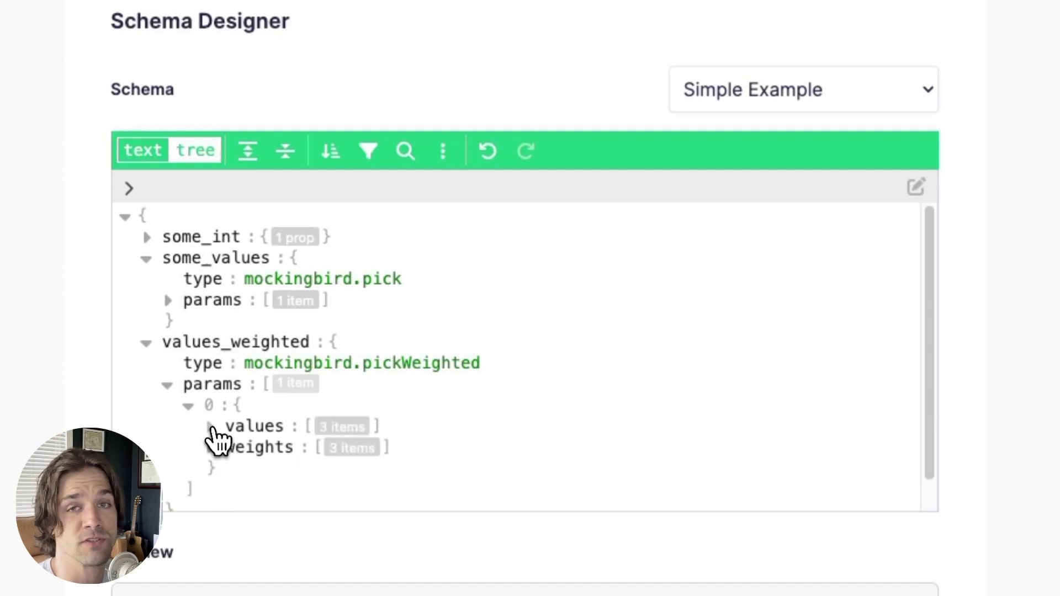
{"action": "left_click", "coordinate": [210, 447]}
{"action": "scroll", "coordinate": [302, 442], "scroll_direction": "down", "scroll_amount": 2}
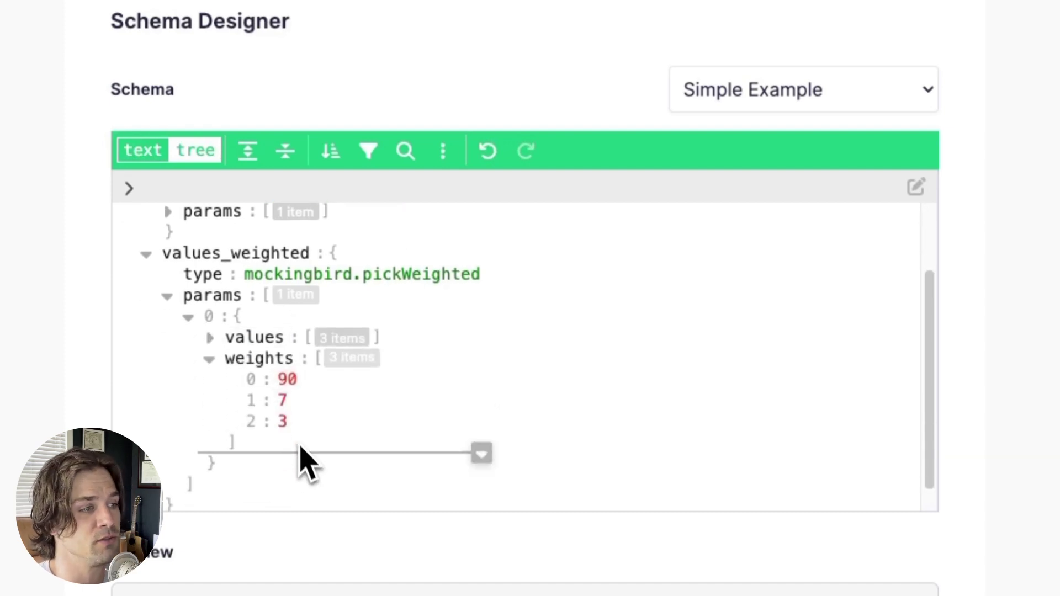
Collapse values_weighted and the root object back to the three top-level props.
{"action": "left_click", "coordinate": [209, 360]}
{"action": "left_click", "coordinate": [146, 309]}
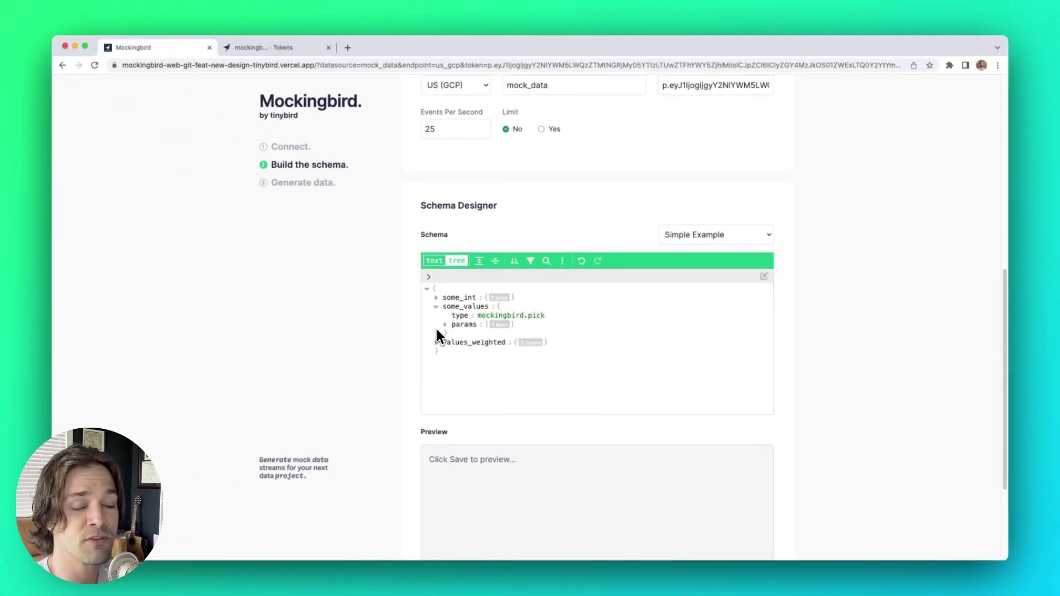
{"action": "scroll", "coordinate": [437, 325], "scroll_direction": "up", "scroll_amount": 1}
{"action": "left_click", "coordinate": [430, 299]}
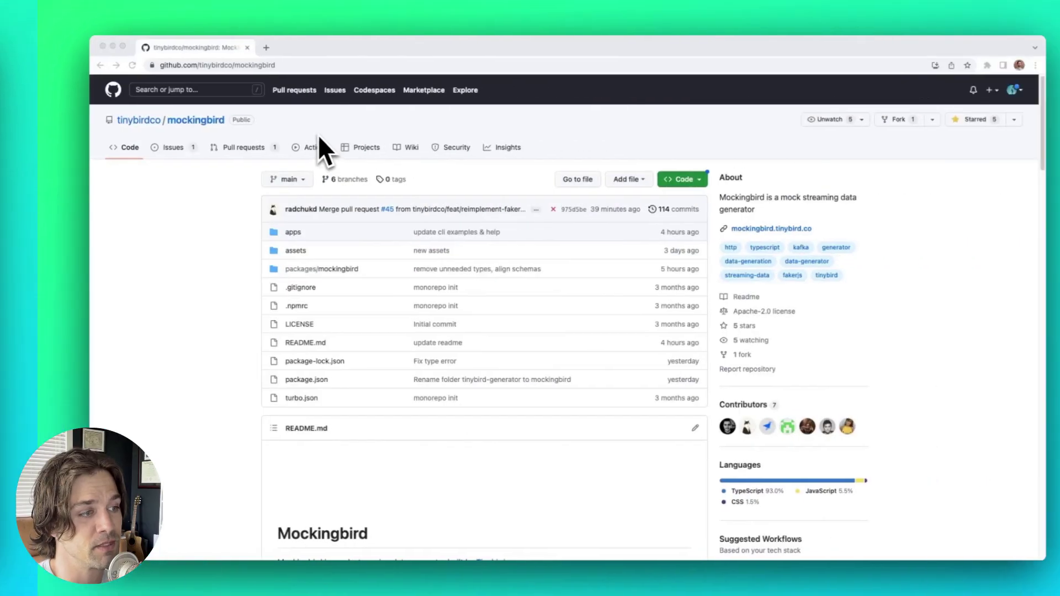
{"action": "scroll", "coordinate": [287, 229], "scroll_direction": "down", "scroll_amount": 2}
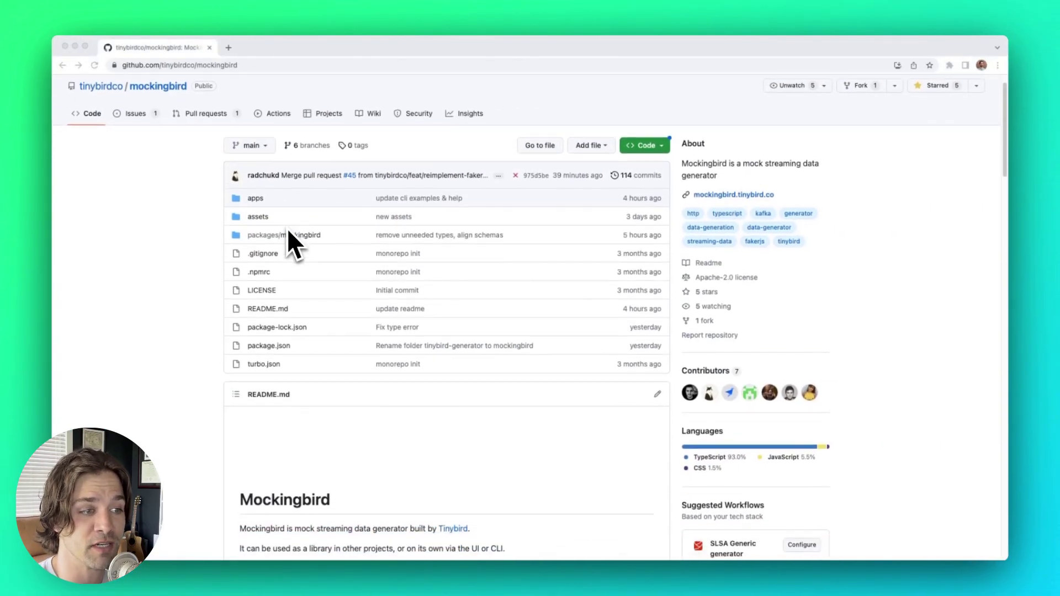
{"action": "scroll", "coordinate": [287, 231], "scroll_direction": "down", "scroll_amount": 3}
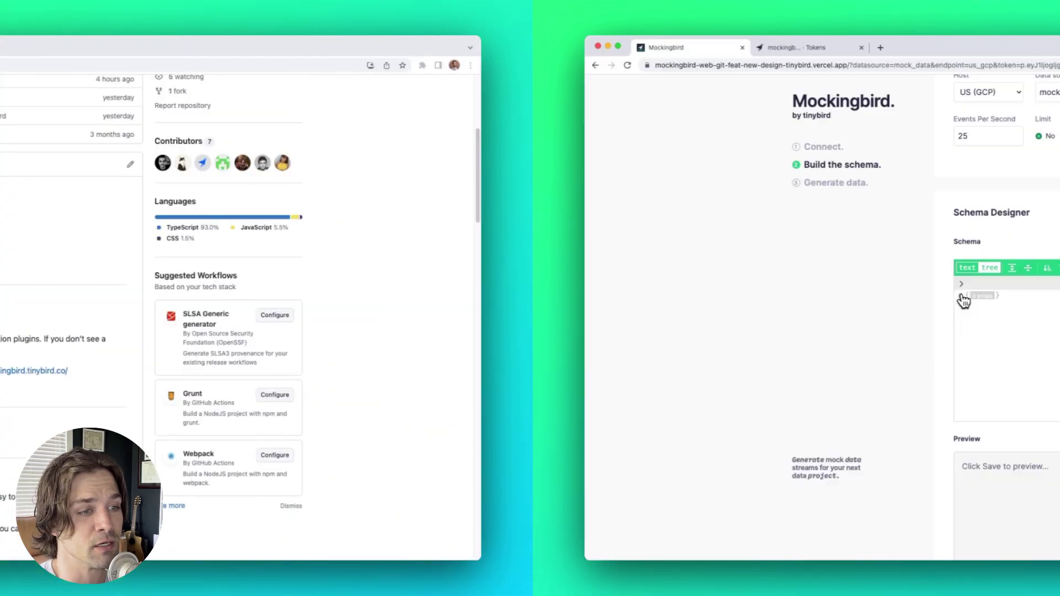
{"action": "left_click", "coordinate": [753, 221]}
Switch the schema to eCommerce Transactions and start streaming it to mock_data.
{"action": "left_click", "coordinate": [762, 238]}
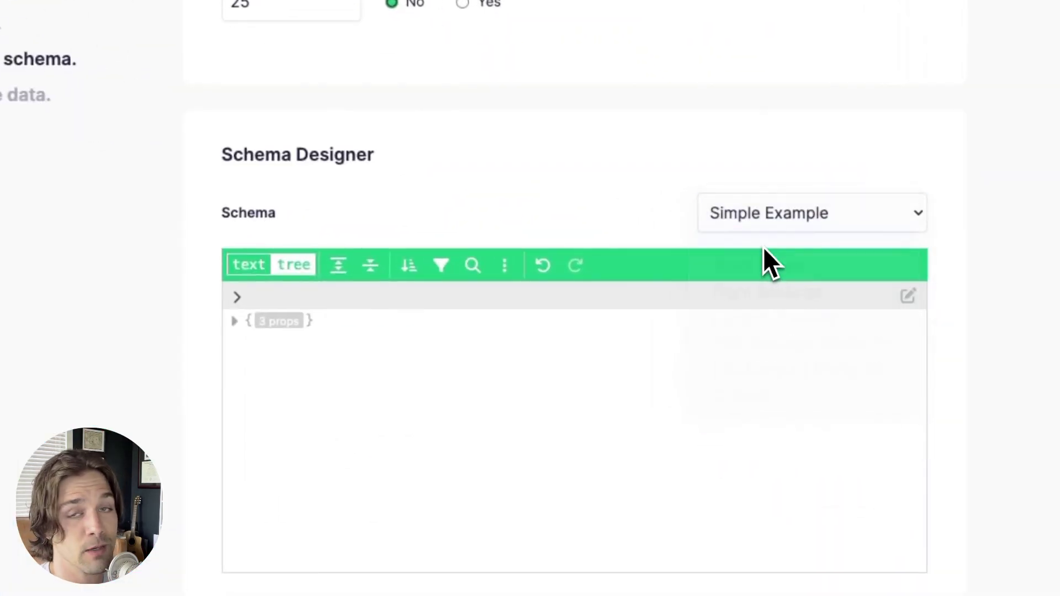
{"action": "left_click", "coordinate": [234, 320]}
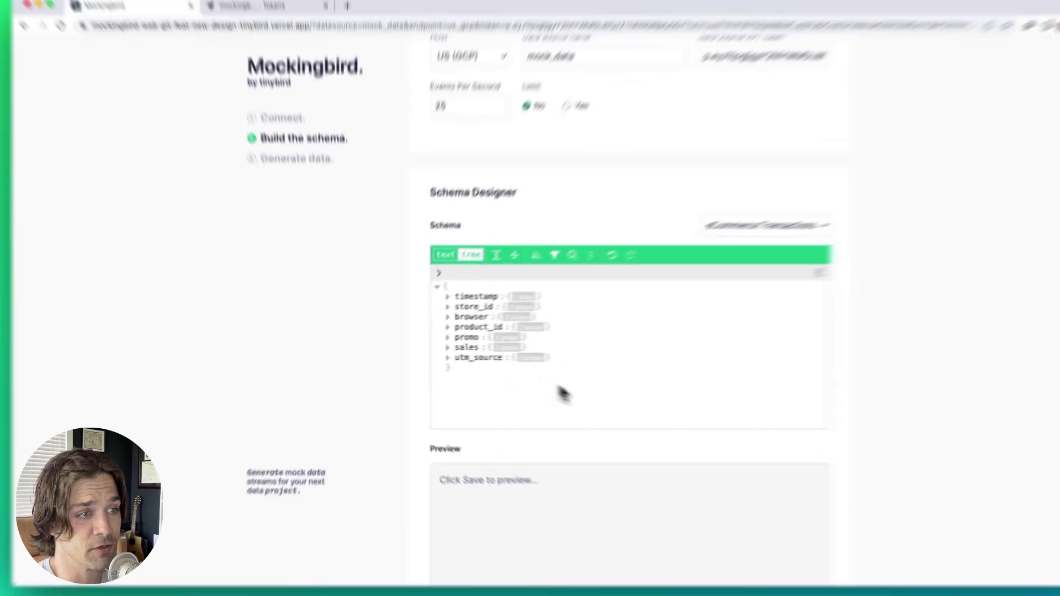
{"action": "scroll", "coordinate": [561, 392], "scroll_direction": "down", "scroll_amount": 3}
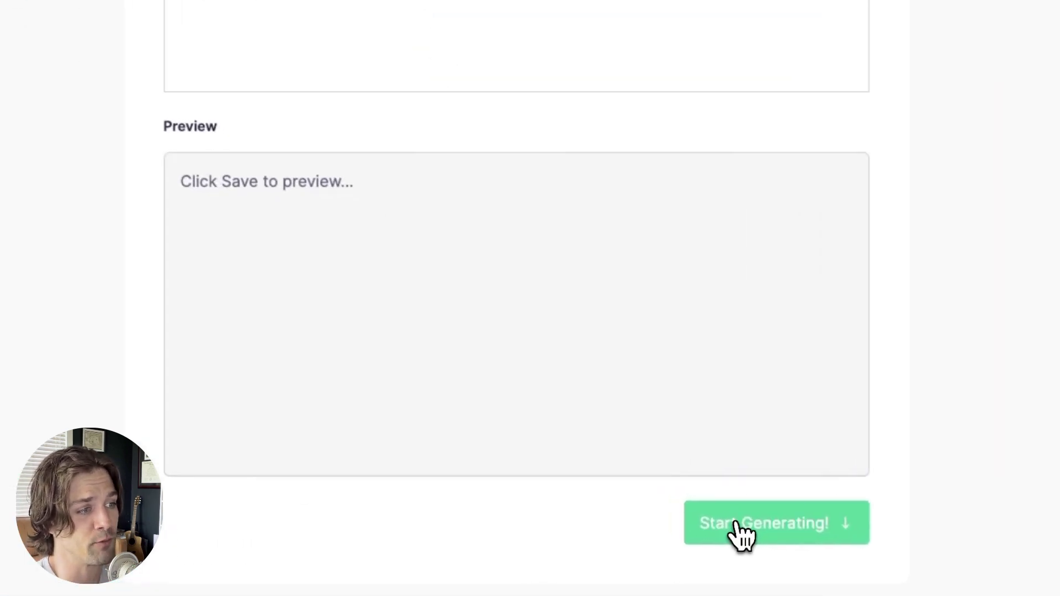
{"action": "left_click", "coordinate": [742, 532]}
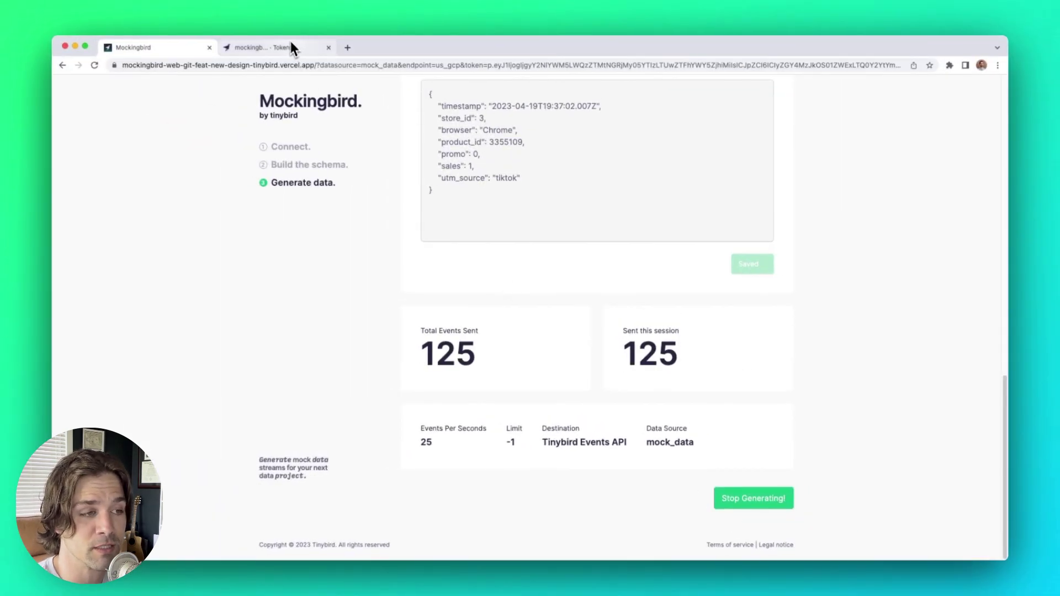
Open Tinybird's mock_data data source and review its 275 incoming eCommerce event rows.
{"action": "left_click", "coordinate": [291, 48]}
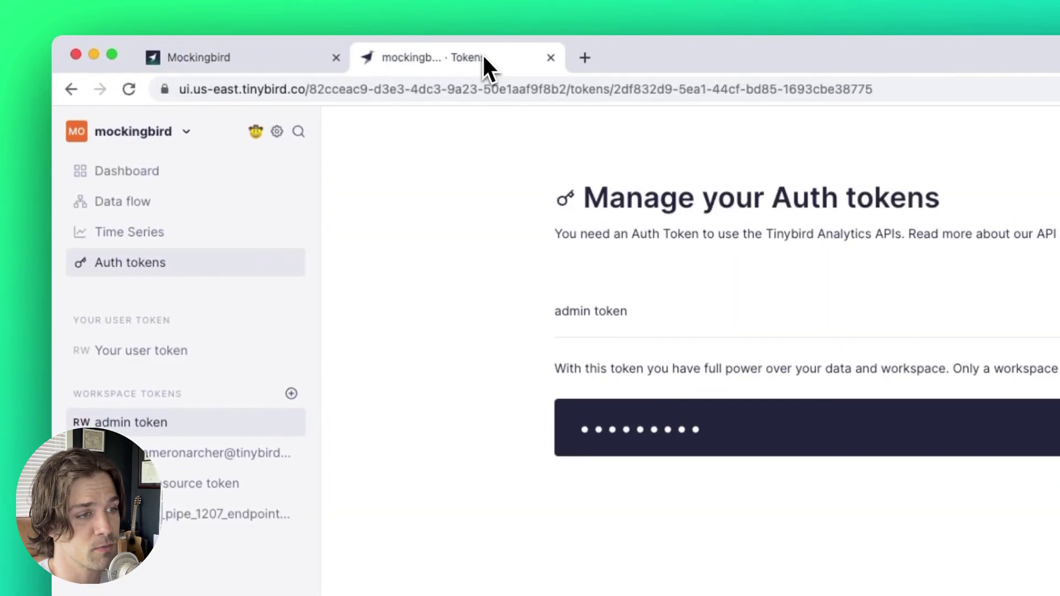
{"action": "left_click", "coordinate": [126, 175]}
{"action": "left_click", "coordinate": [156, 425]}
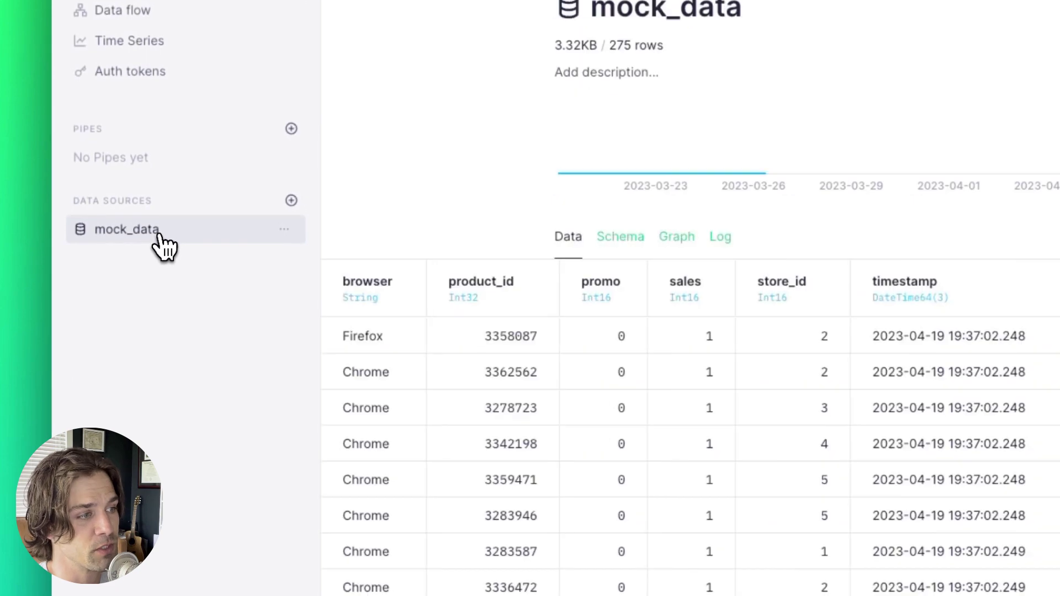
{"action": "scroll", "coordinate": [712, 595], "scroll_direction": "down", "scroll_amount": 2}
{"action": "scroll", "coordinate": [552, 409], "scroll_direction": "down", "scroll_amount": 8}
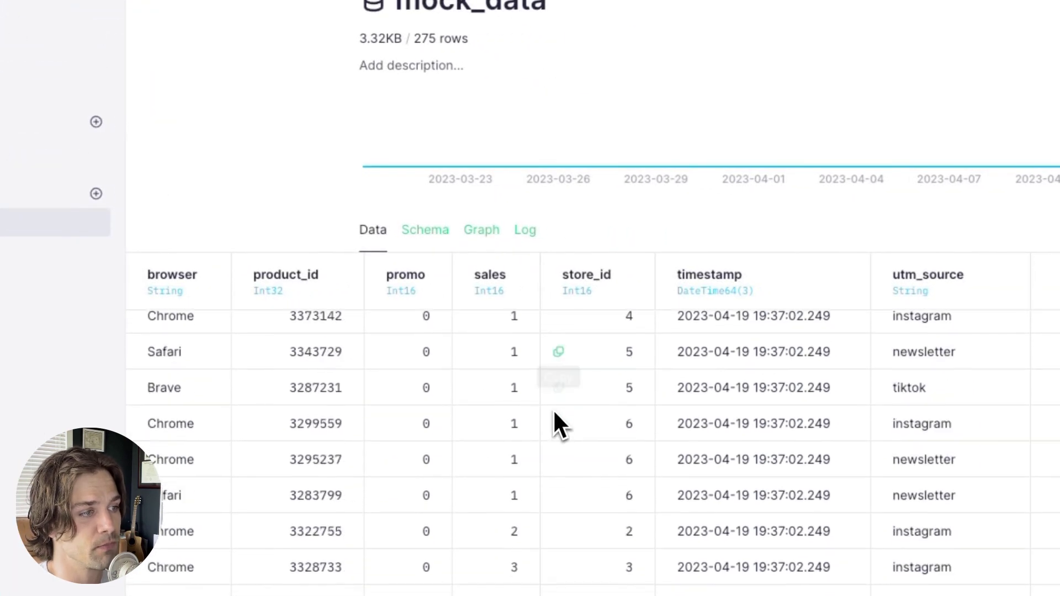
{"action": "scroll", "coordinate": [552, 409], "scroll_direction": "up", "scroll_amount": 9}
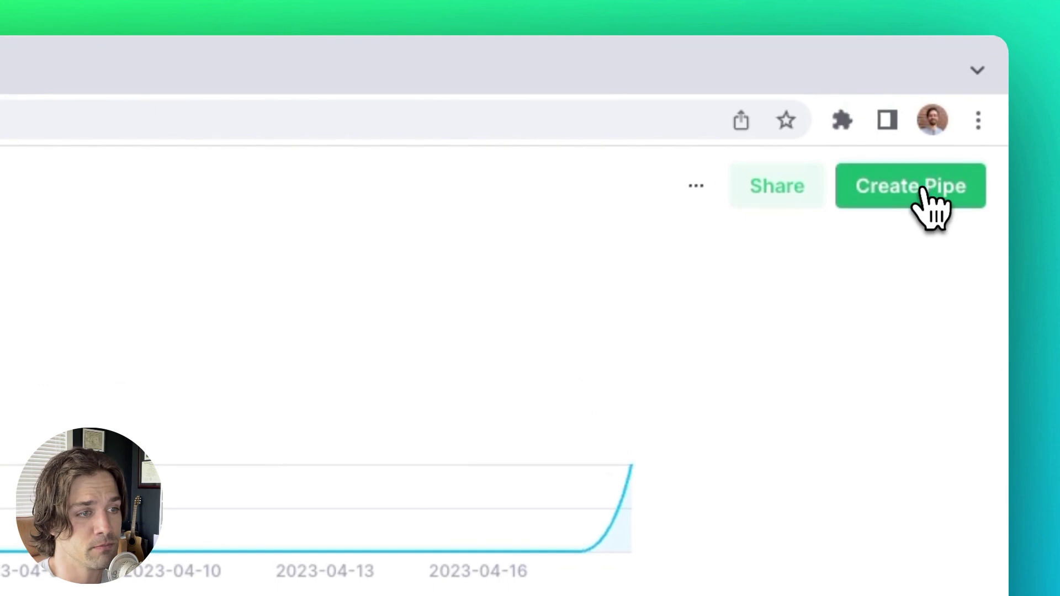
Create a new pipe from mock_data selecting countIf(promo=1)/count(promo) * 100 as percent_used_promo.
{"action": "left_click", "coordinate": [922, 191]}
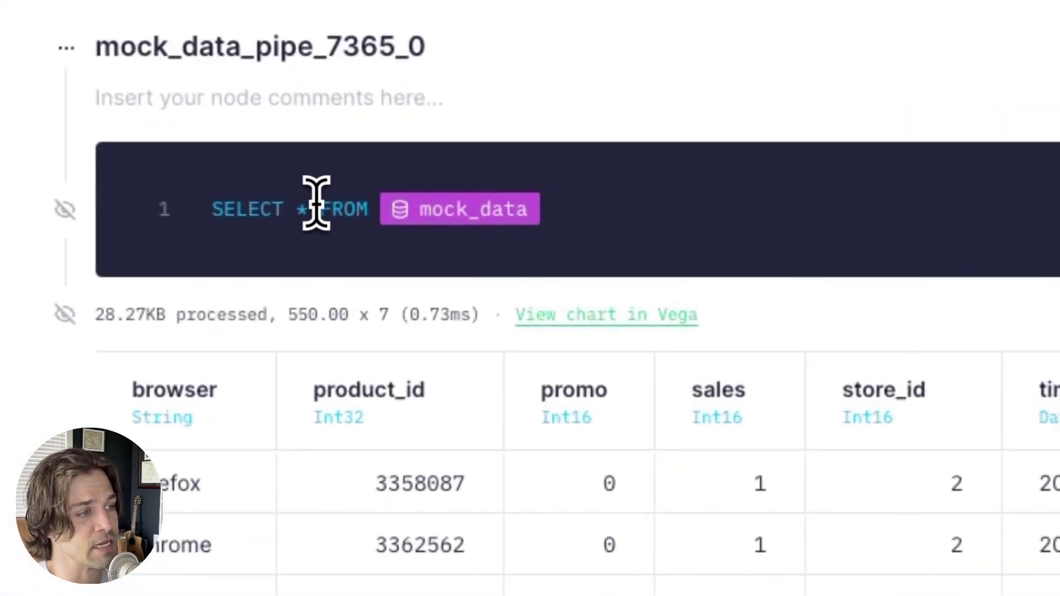
{"action": "left_click", "coordinate": [316, 209]}
{"action": "key", "text": "BackSpace"}
{"action": "key", "text": "BackSpace"}
{"action": "key", "text": "Return"}
{"action": "key", "text": "Return"}
{"action": "key", "text": "Up"}
{"action": "key", "text": "Tab"}
{"action": "type", "text": "countIf(promo=1)/count(promo) * 100 as percent_used_promo"}
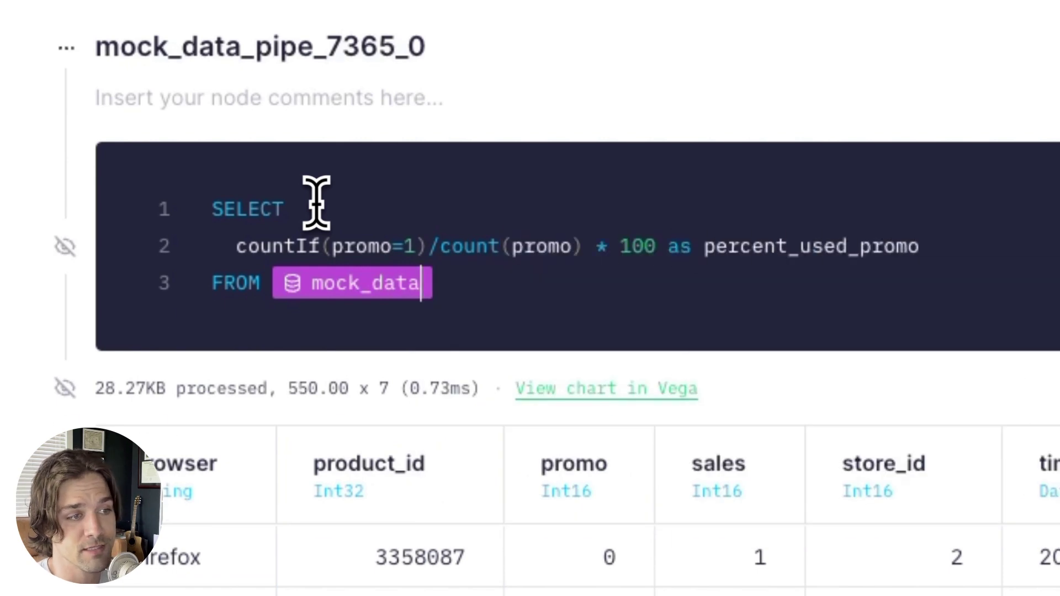
Add a WHERE timestamp >= now() - INTERVAL {{UInt16(X, 30)}} MINUTE filter and run the query.
{"action": "key", "text": "Return"}
{"action": "type", "text": "WHERE timestamp >= now() - INTERVAL "}
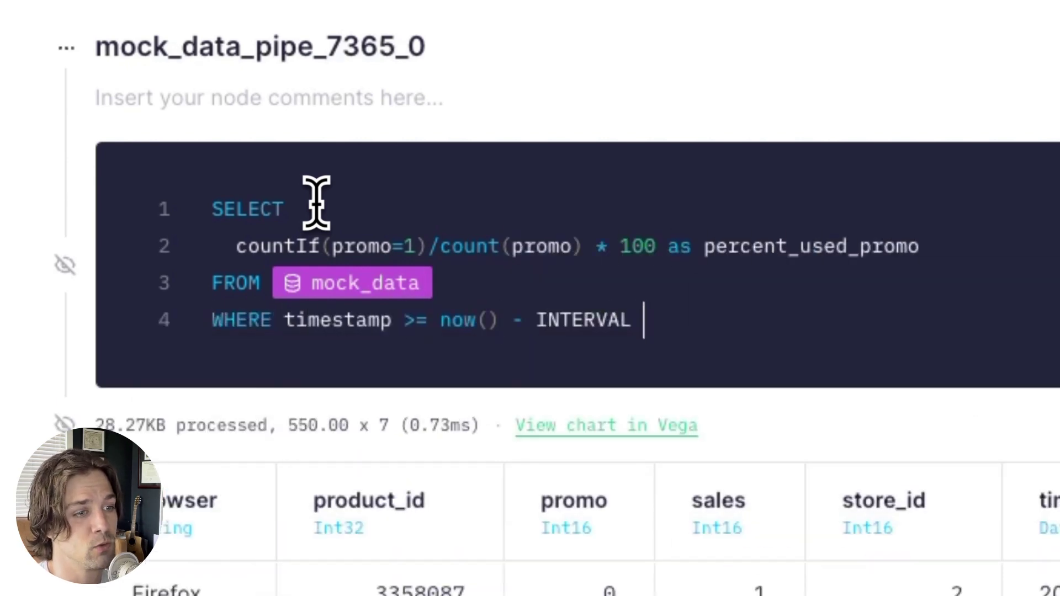
{"action": "type", "text": "{{UInt1"}
{"action": "key", "text": "Return"}
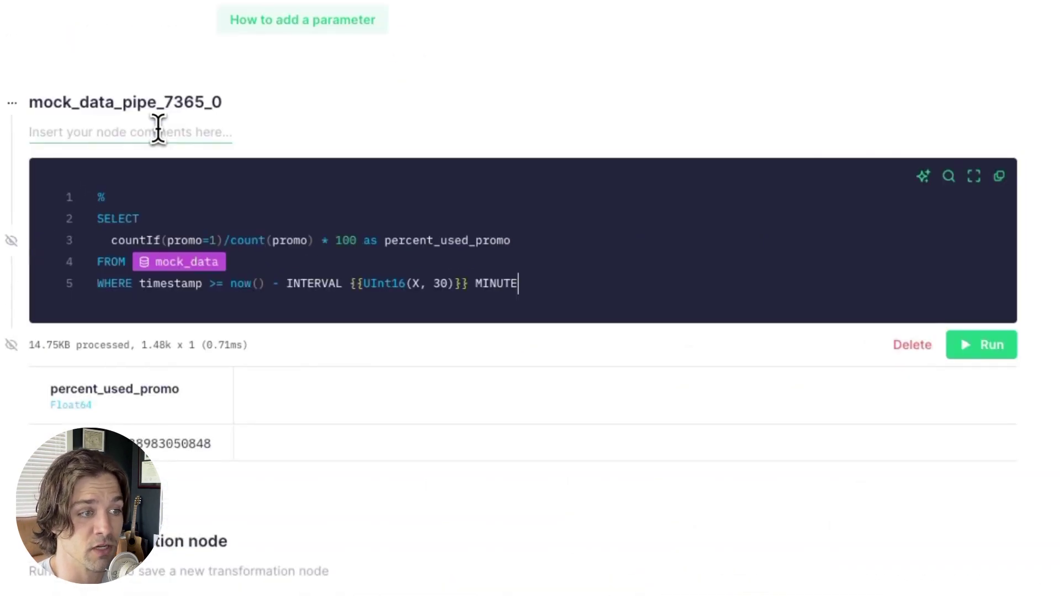
{"action": "left_click", "coordinate": [984, 268]}
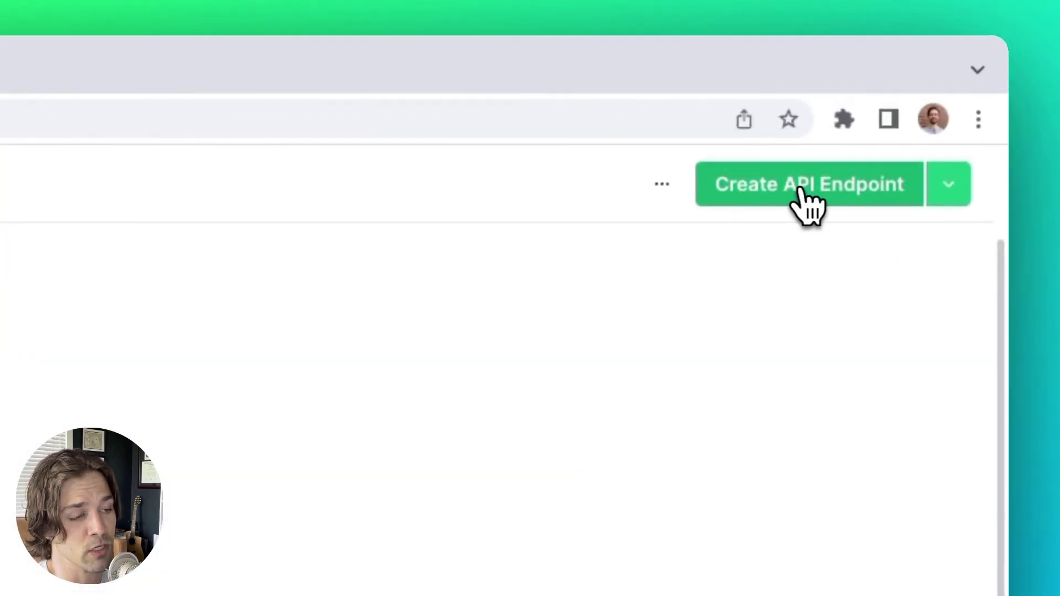
Publish the endpoint node as an API endpoint and copy its sample request URL.
{"action": "left_click", "coordinate": [936, 90]}
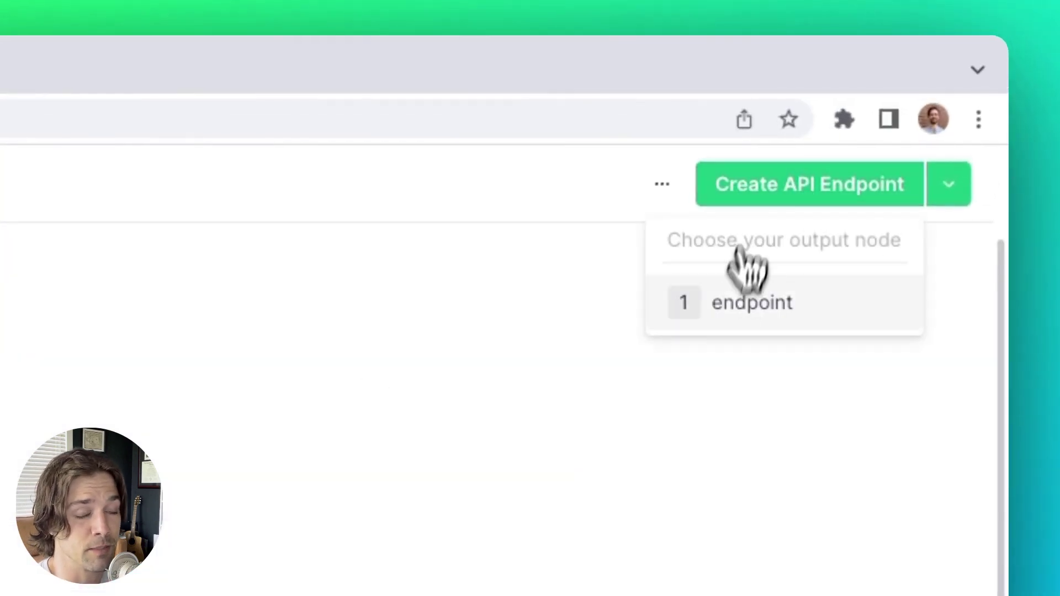
{"action": "left_click", "coordinate": [746, 312]}
{"action": "scroll", "coordinate": [598, 397], "scroll_direction": "down", "scroll_amount": 5}
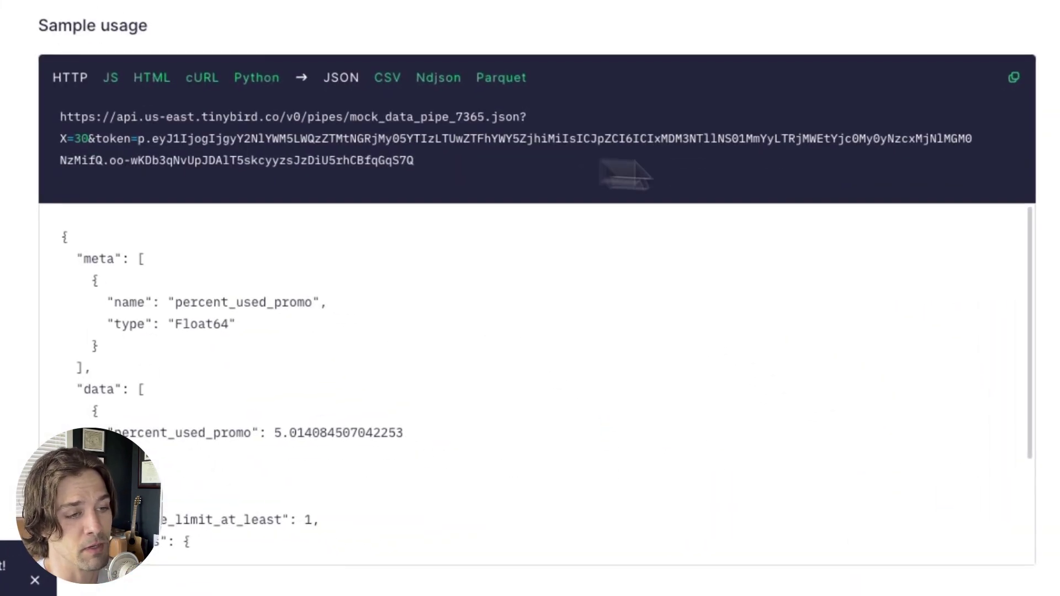
{"action": "left_click", "coordinate": [1015, 78]}
Load the endpoint's JSON in a new tab, then change the URL parameter X to 5.
{"action": "left_click", "coordinate": [351, 42]}
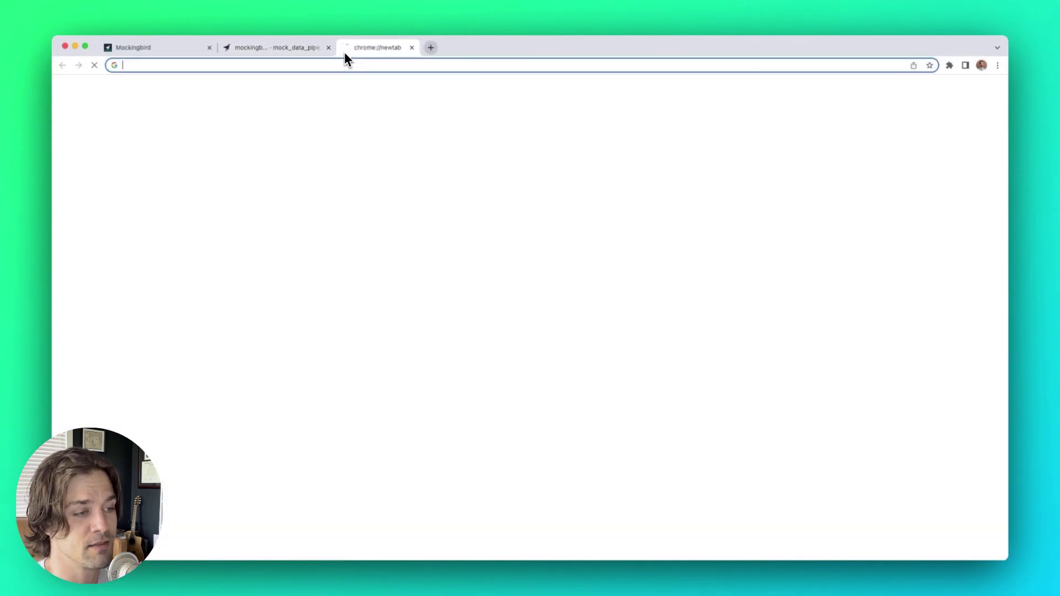
{"action": "key", "text": "super+v"}
{"action": "key", "text": "Return"}
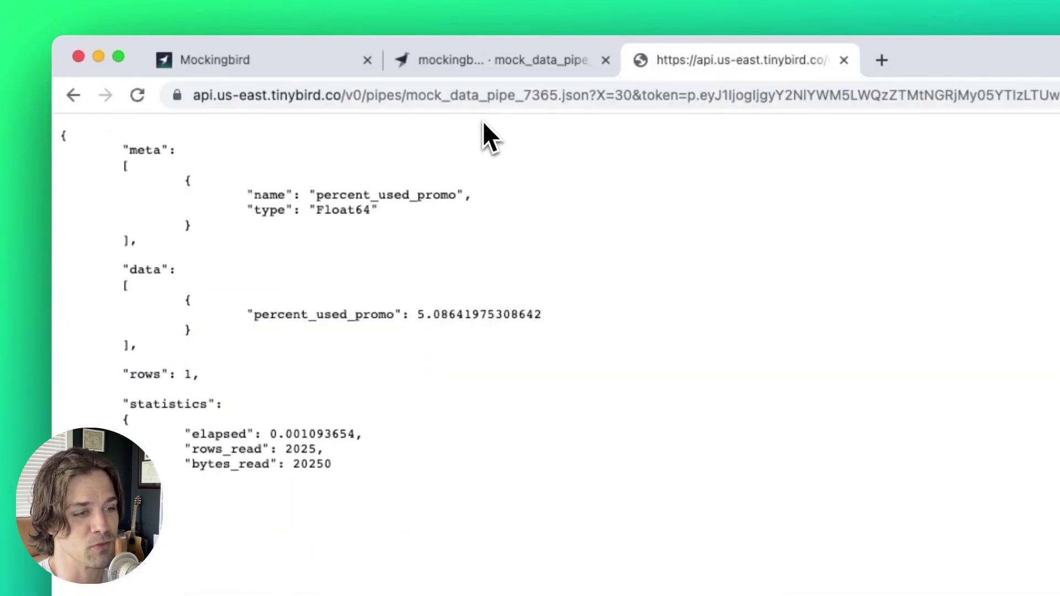
{"action": "double_click", "coordinate": [639, 99]}
{"action": "key", "text": "BackSpace"}
{"action": "key", "text": "BackSpace"}
{"action": "type", "text": "5"}
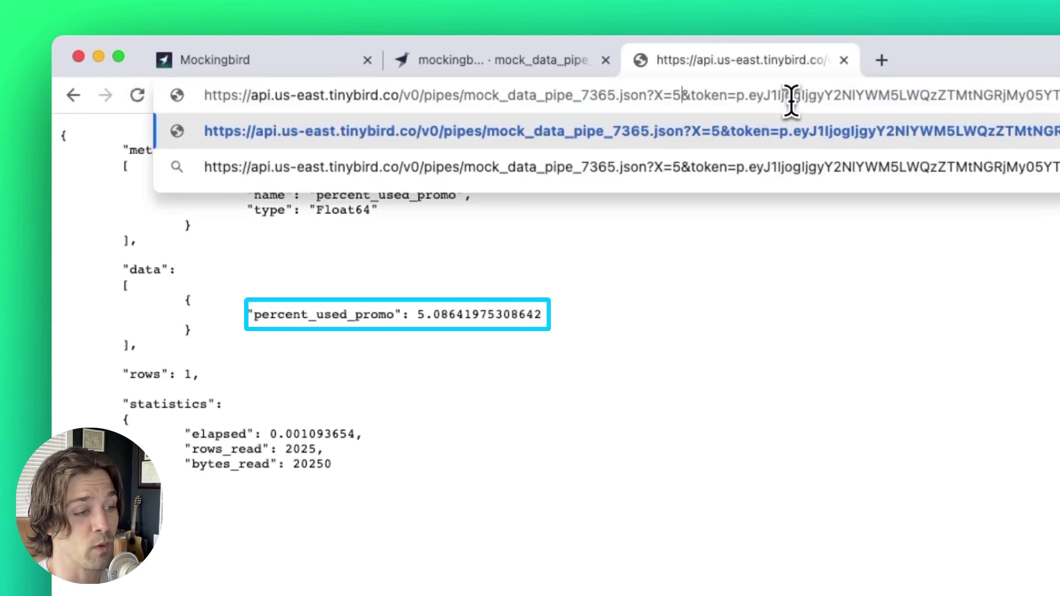